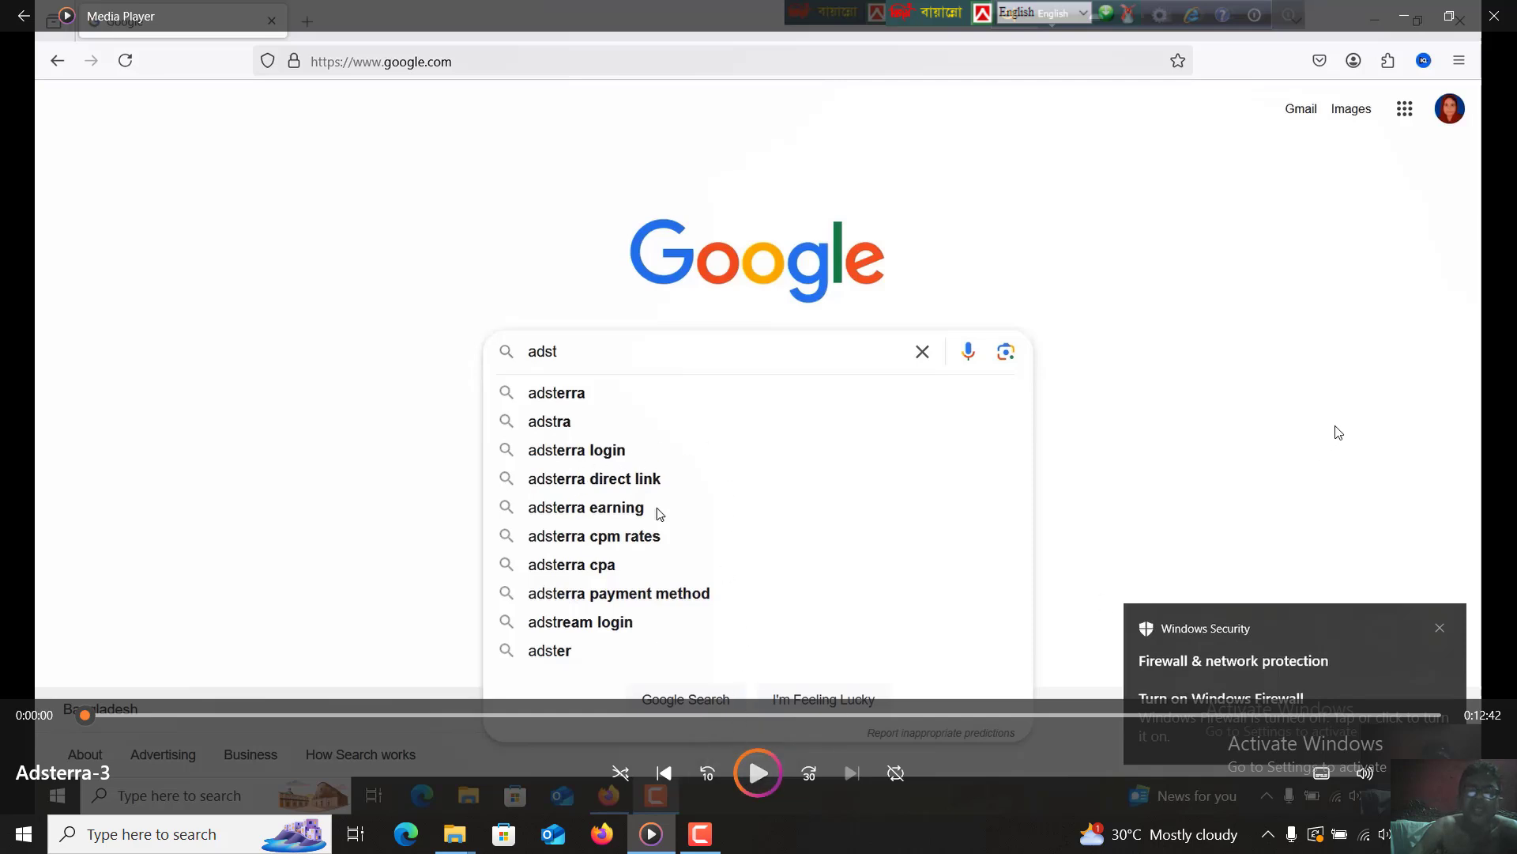
{"action": "key", "text": "space"}
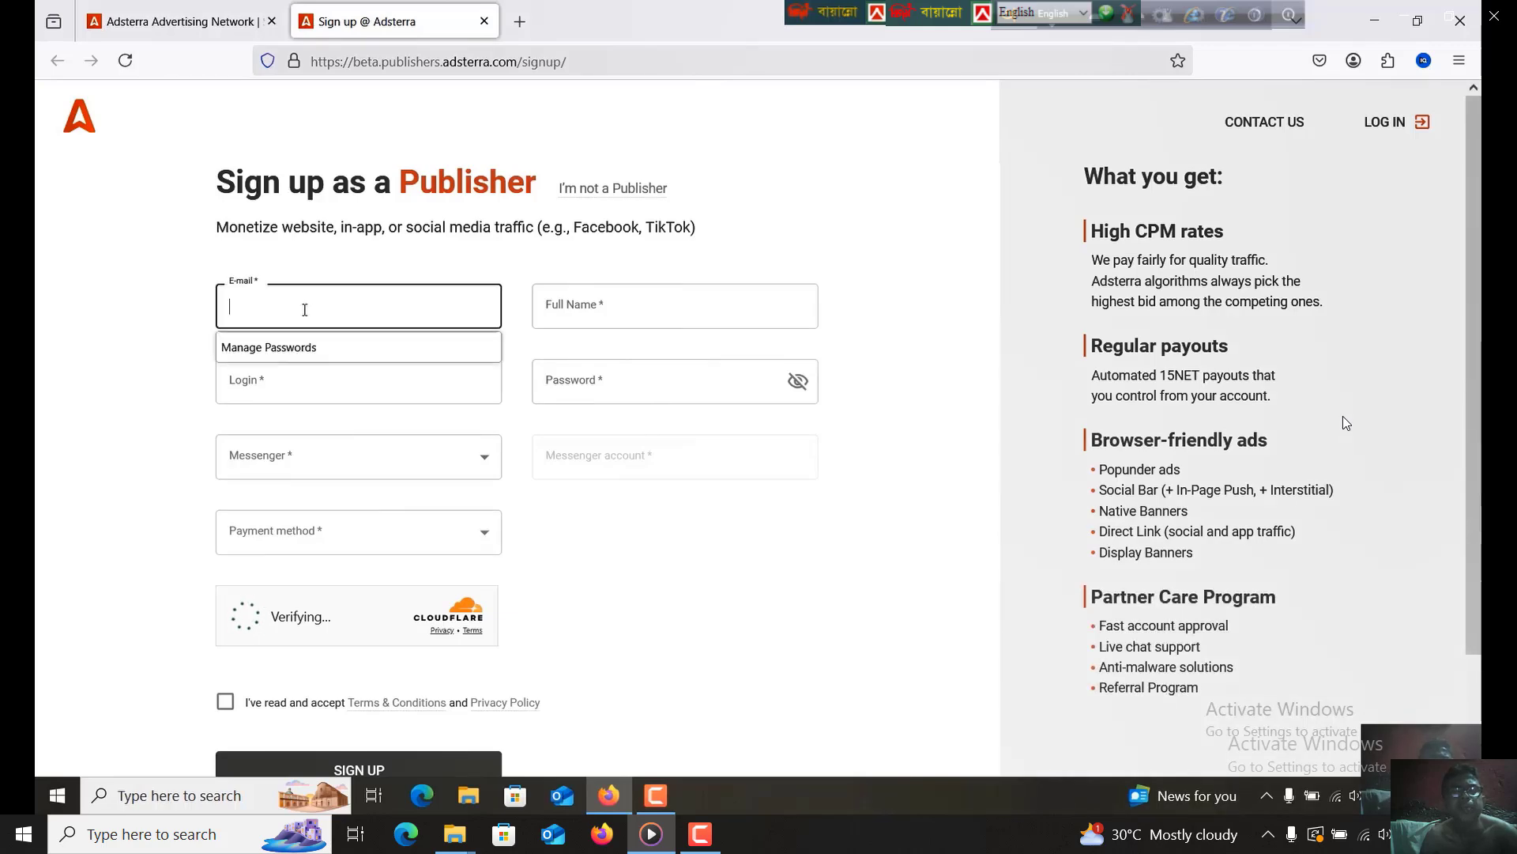
{"action": "left_click", "coordinate": [756, 782]}
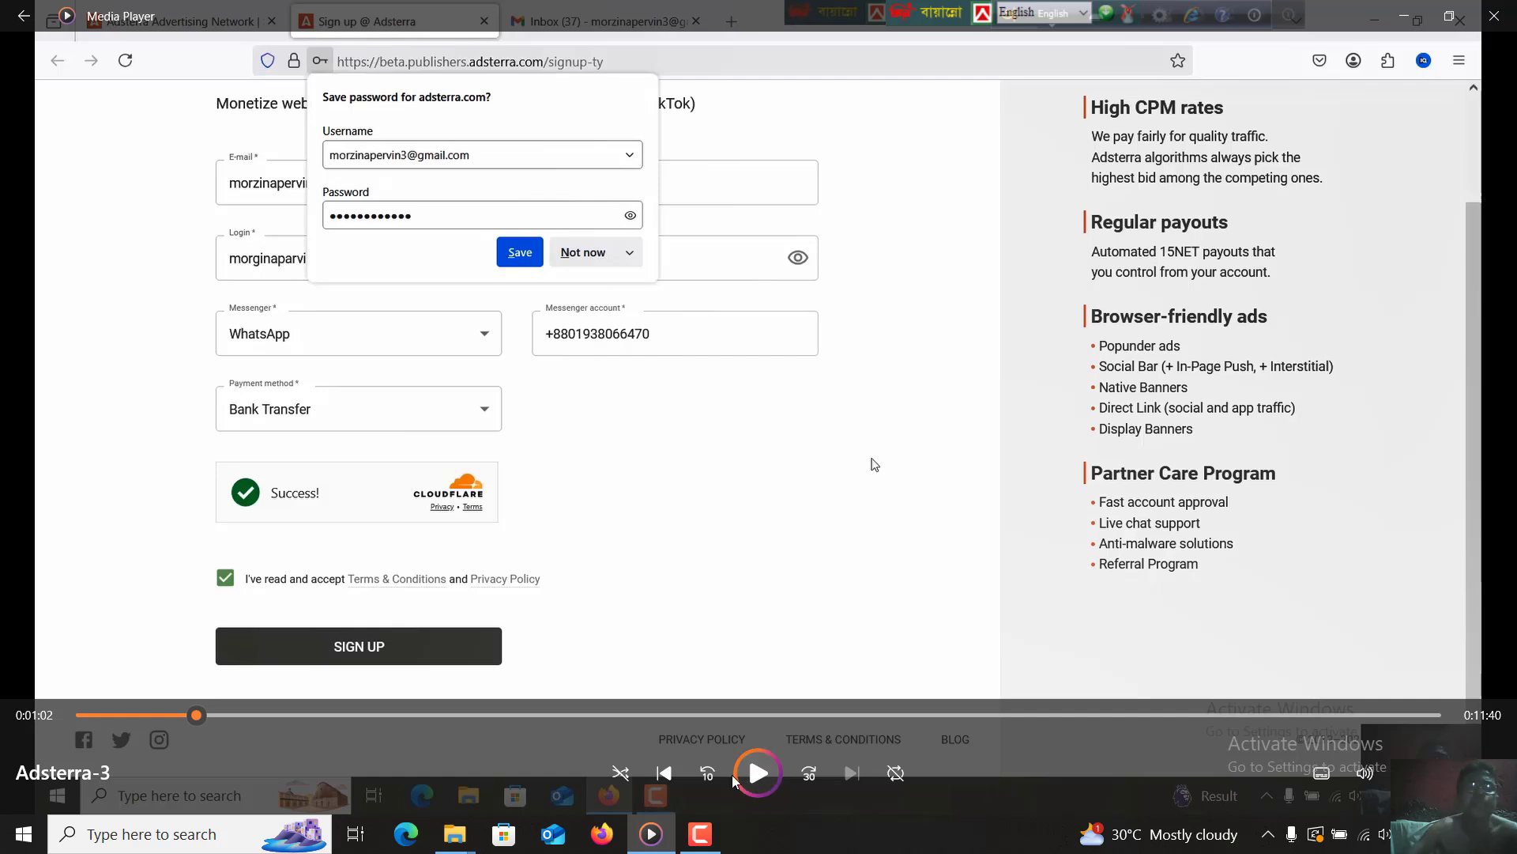
{"action": "left_click", "coordinate": [759, 773]}
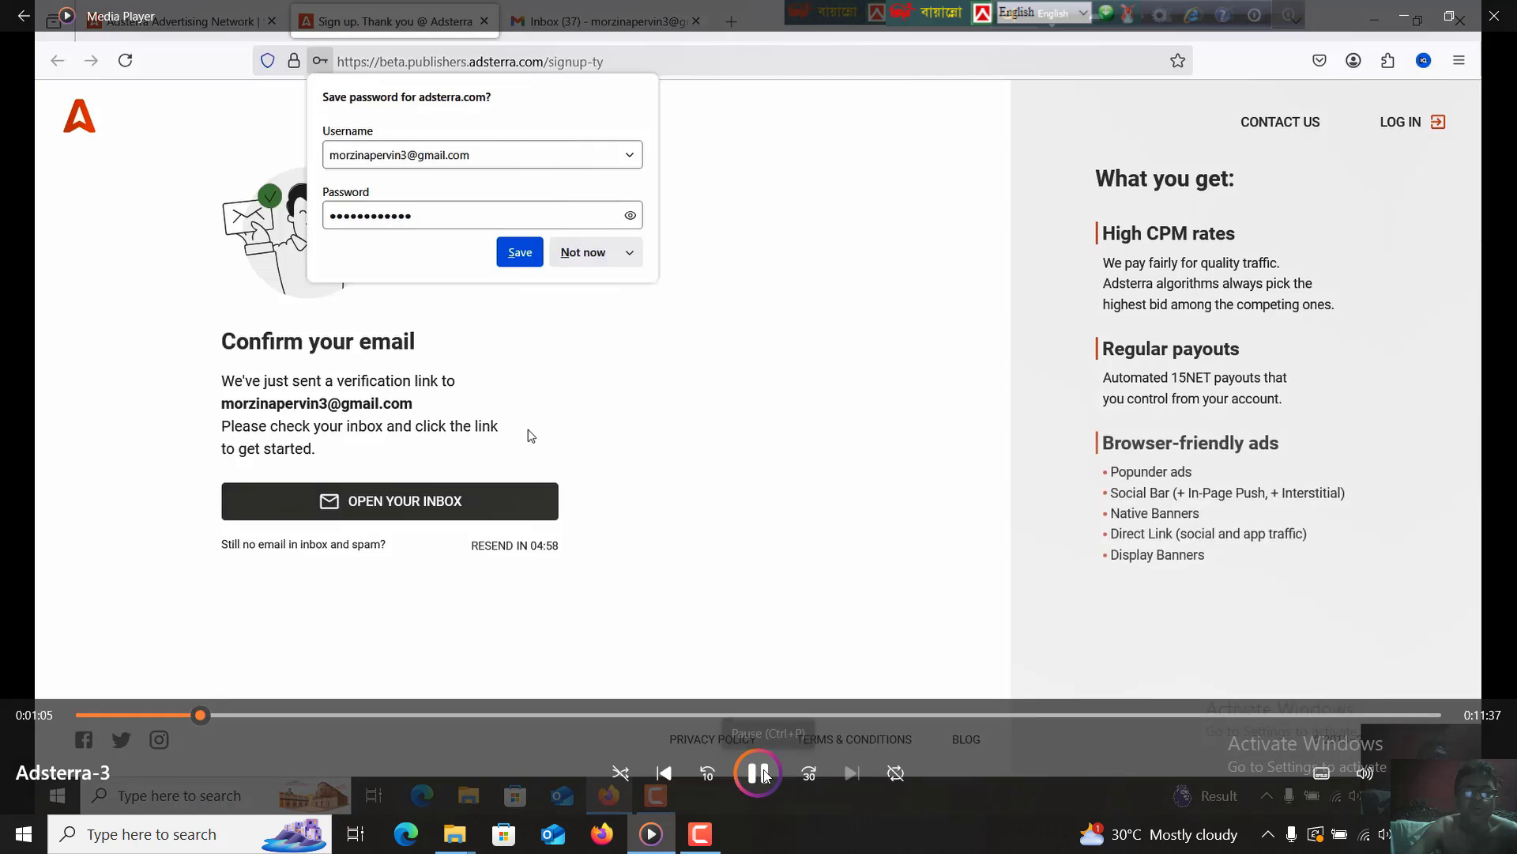
{"action": "left_click", "coordinate": [762, 774]}
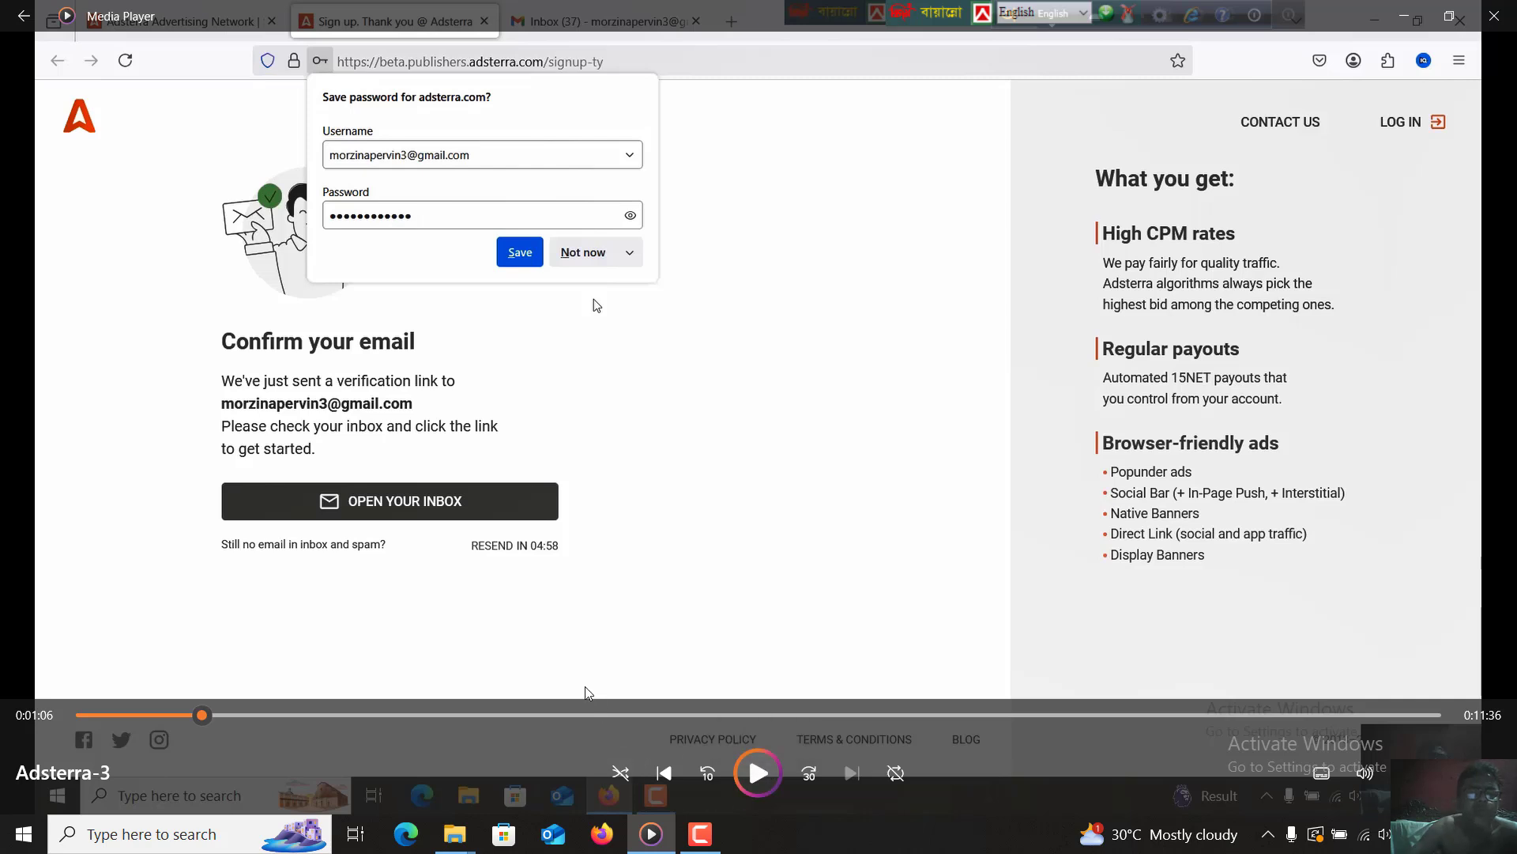
{"action": "left_click", "coordinate": [757, 773]}
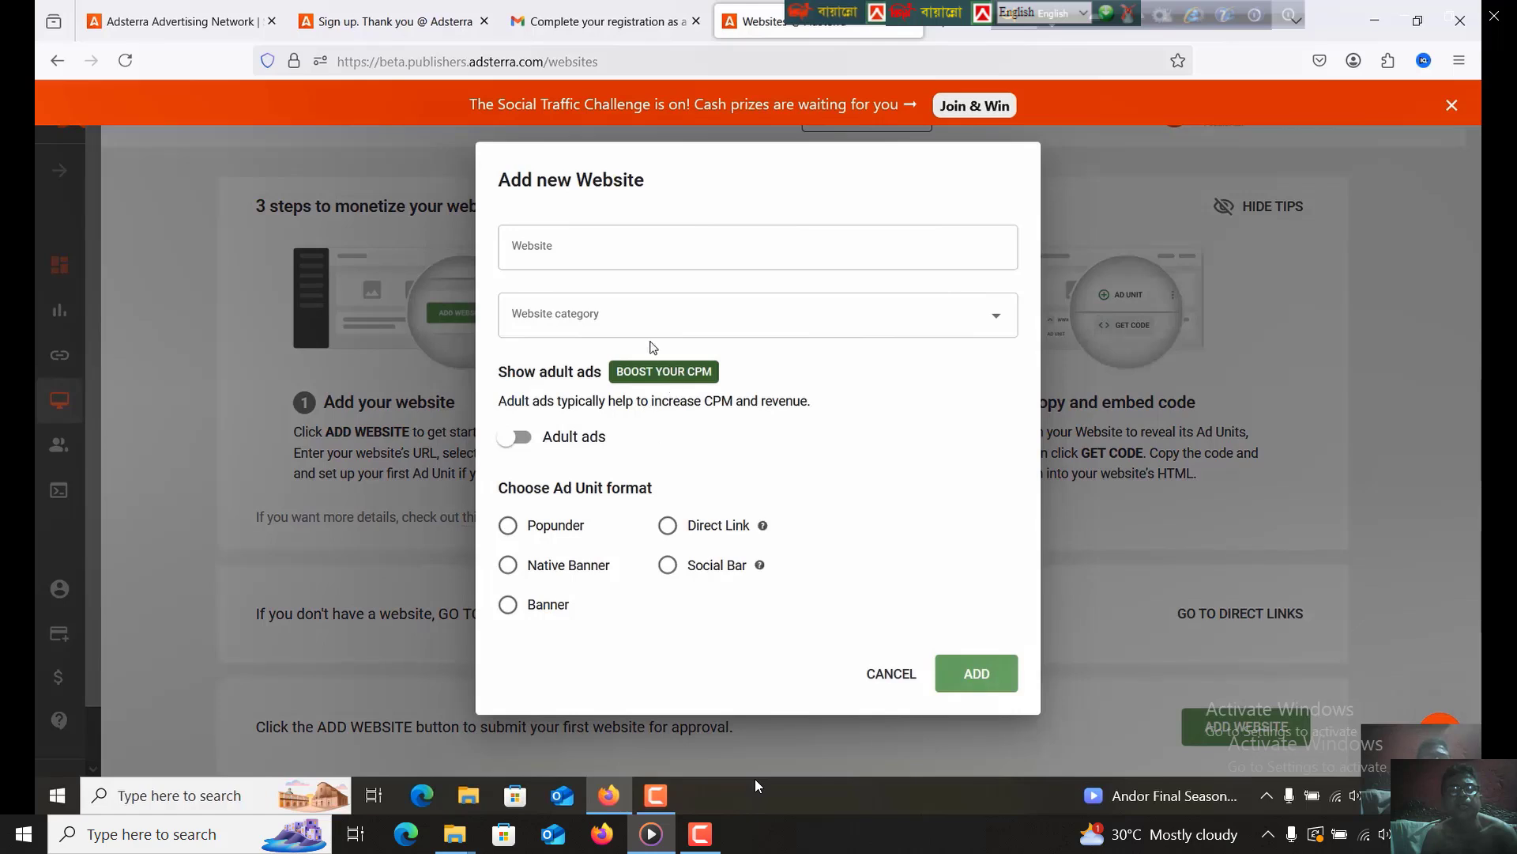
{"action": "left_click", "coordinate": [564, 252]}
{"action": "right_click", "coordinate": [563, 255]}
{"action": "left_click", "coordinate": [623, 398]}
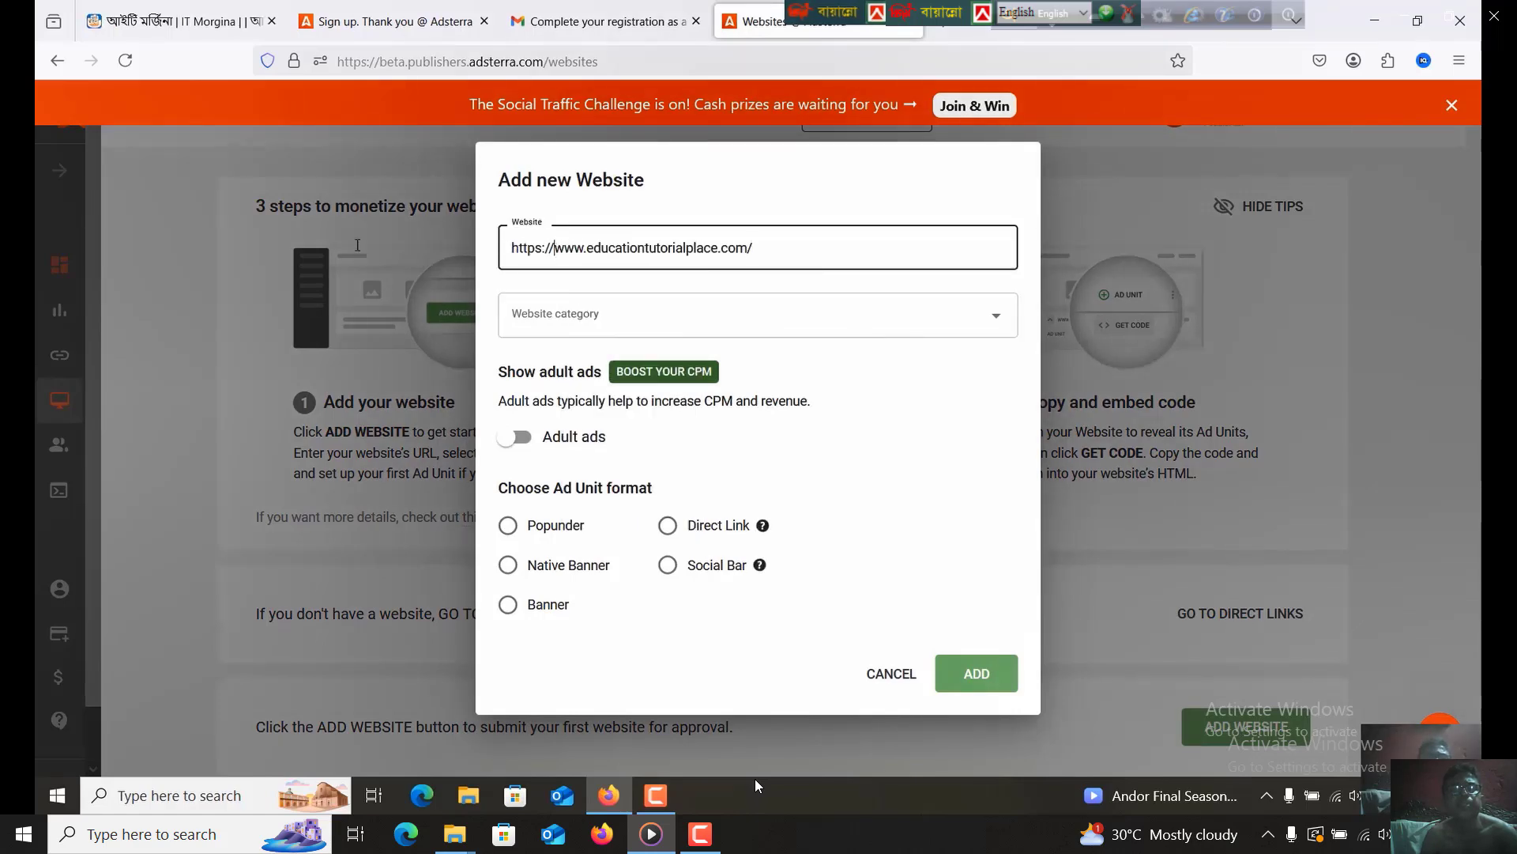
{"action": "key", "text": "shift+Home"}
{"action": "key", "text": "BackSpace"}
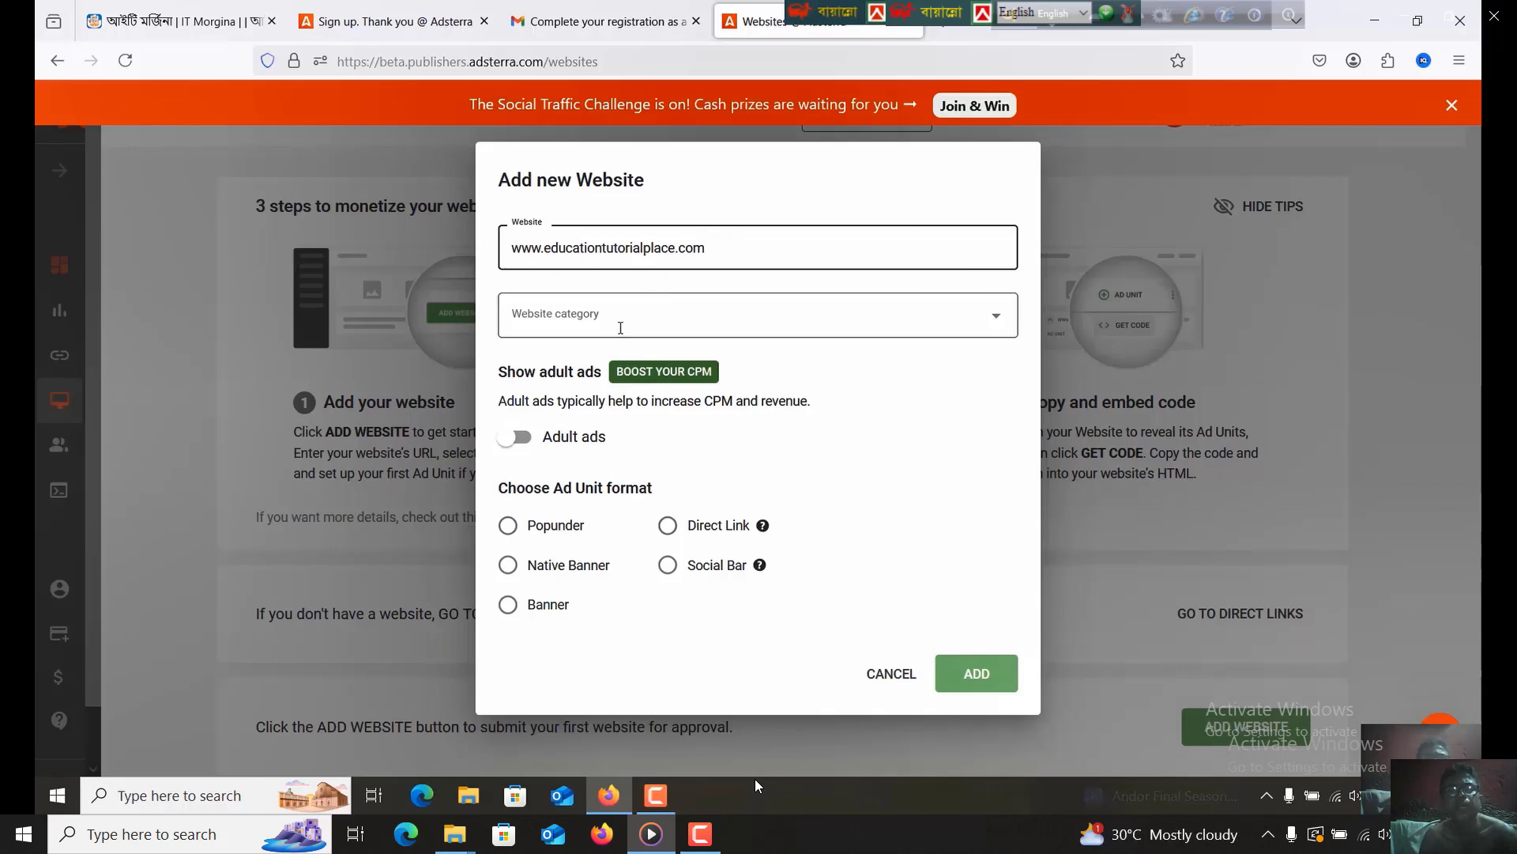
Add the website with the category Other and the Popunder ad unit format, and dismiss the review notice
{"action": "left_click", "coordinate": [569, 316]}
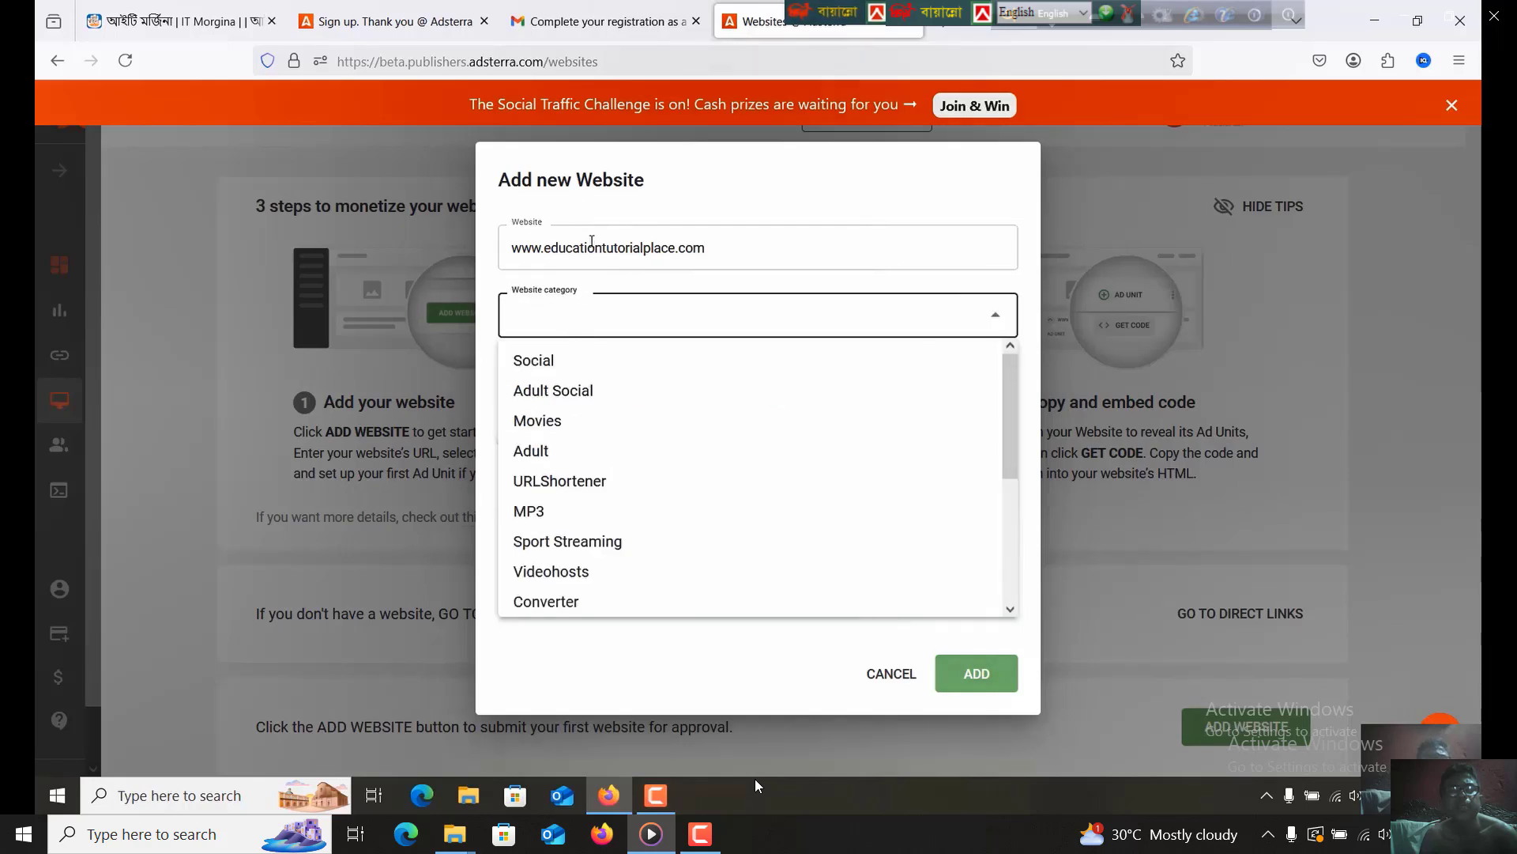
{"action": "scroll", "coordinate": [575, 403], "scroll_direction": "down", "scroll_amount": 3}
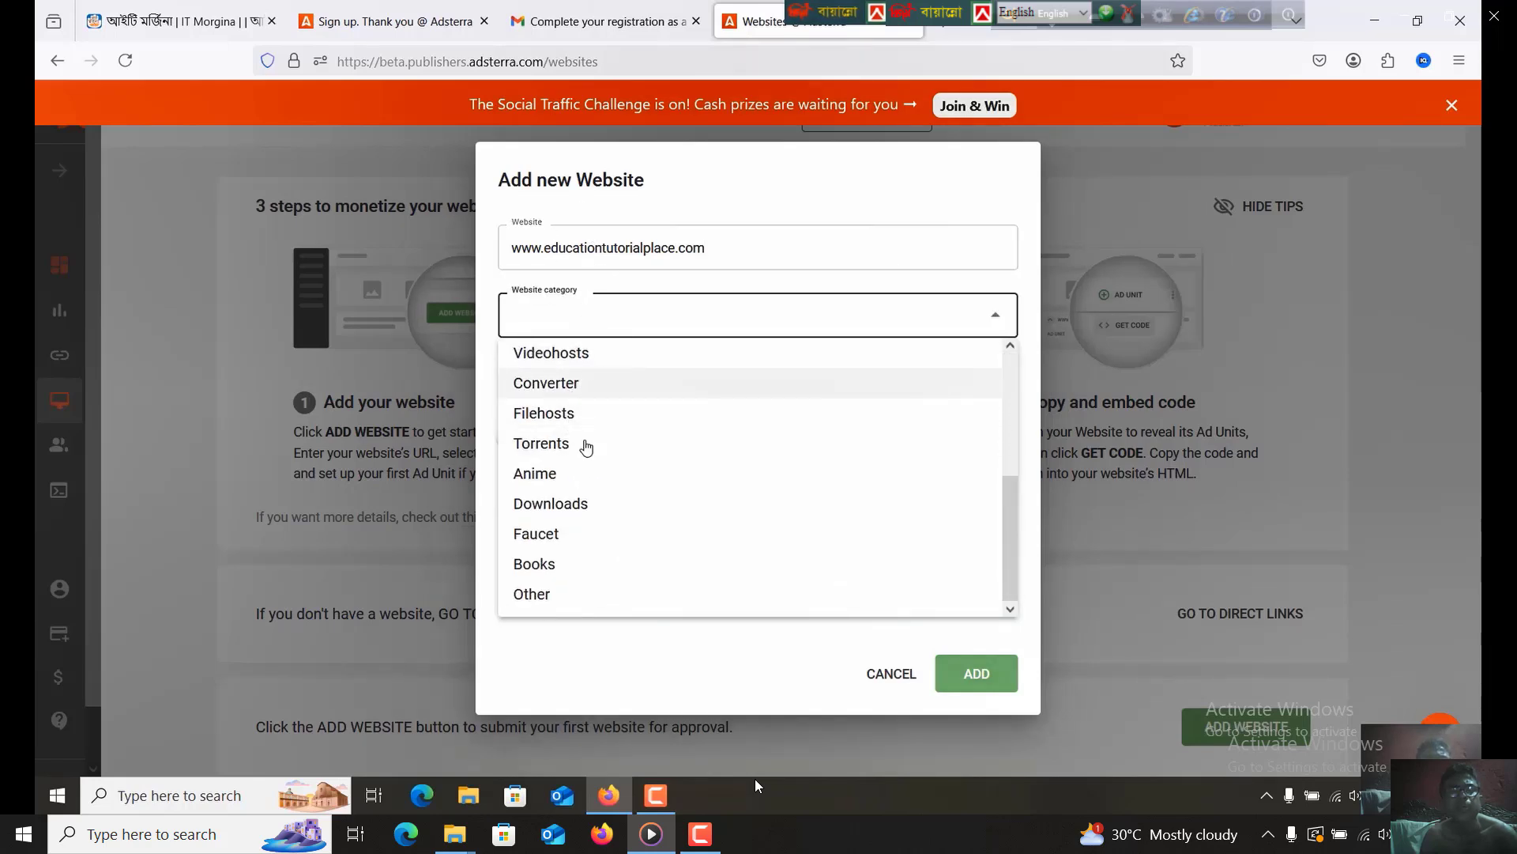
{"action": "left_click", "coordinate": [533, 597]}
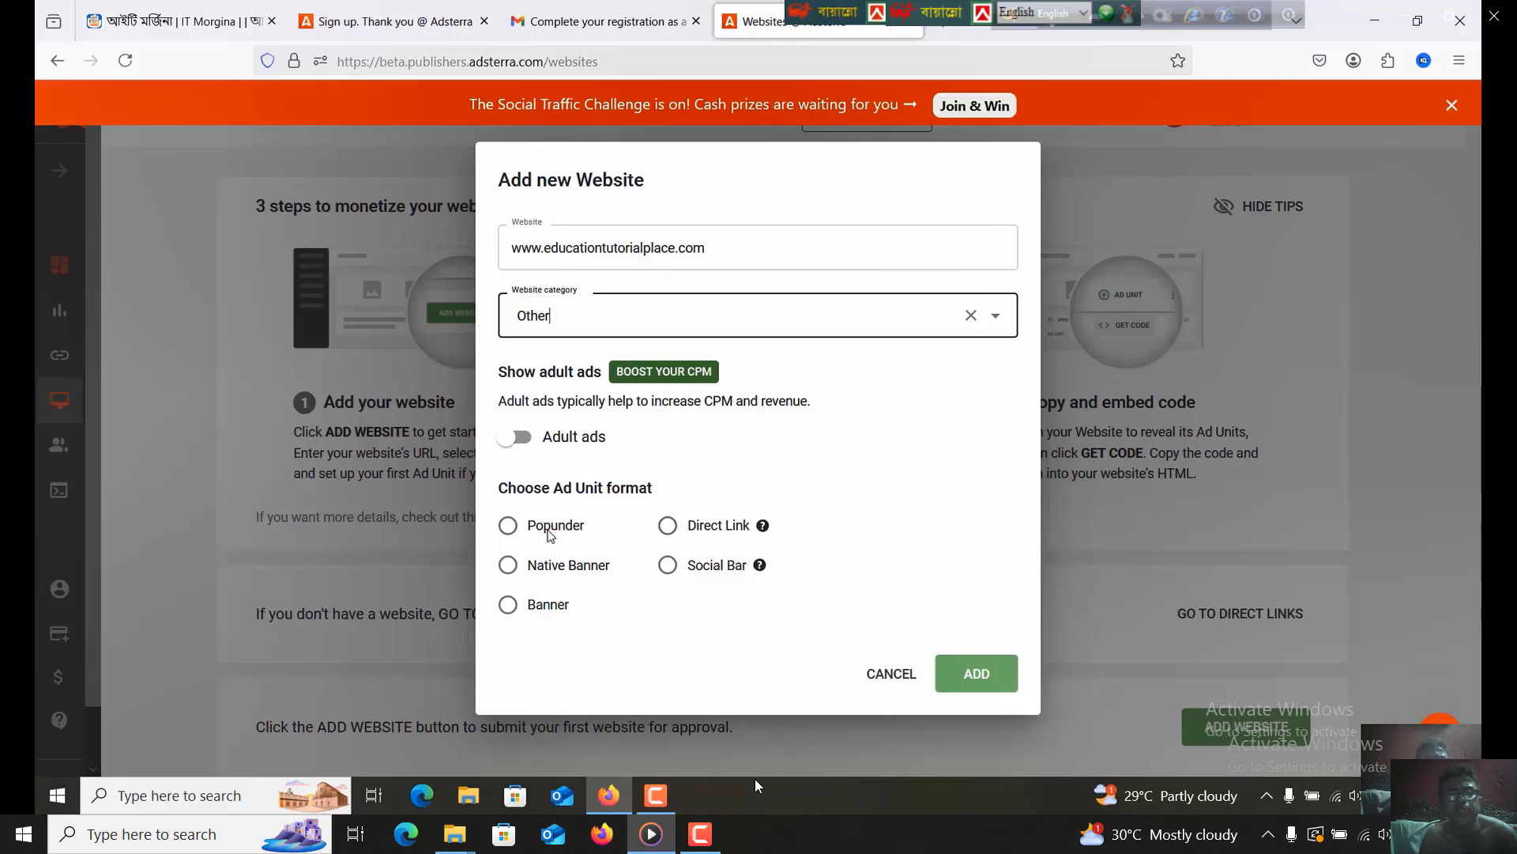
{"action": "left_click", "coordinate": [509, 527]}
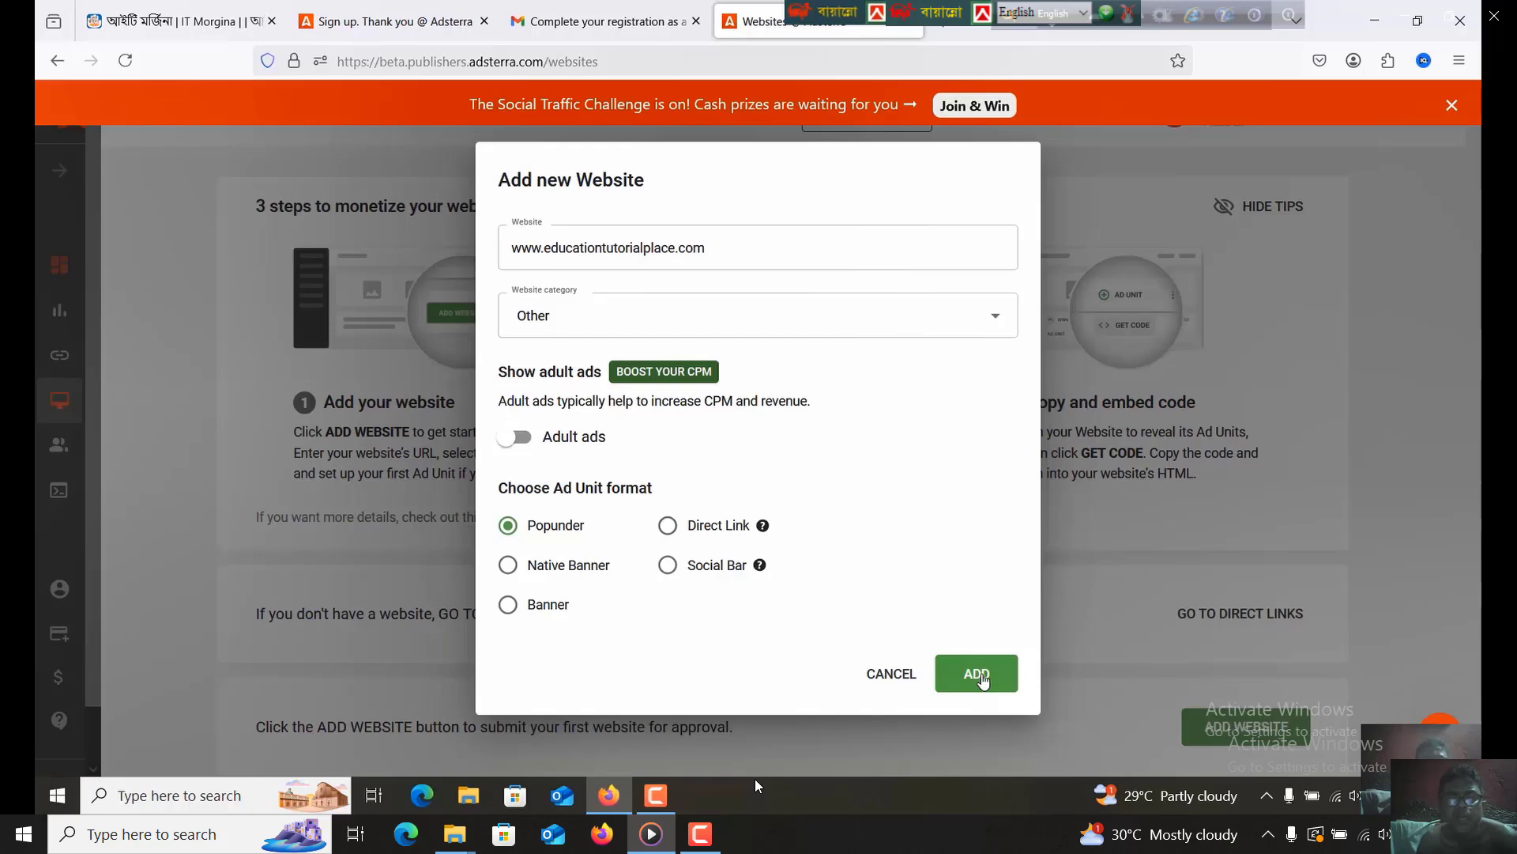
{"action": "left_click", "coordinate": [978, 674]}
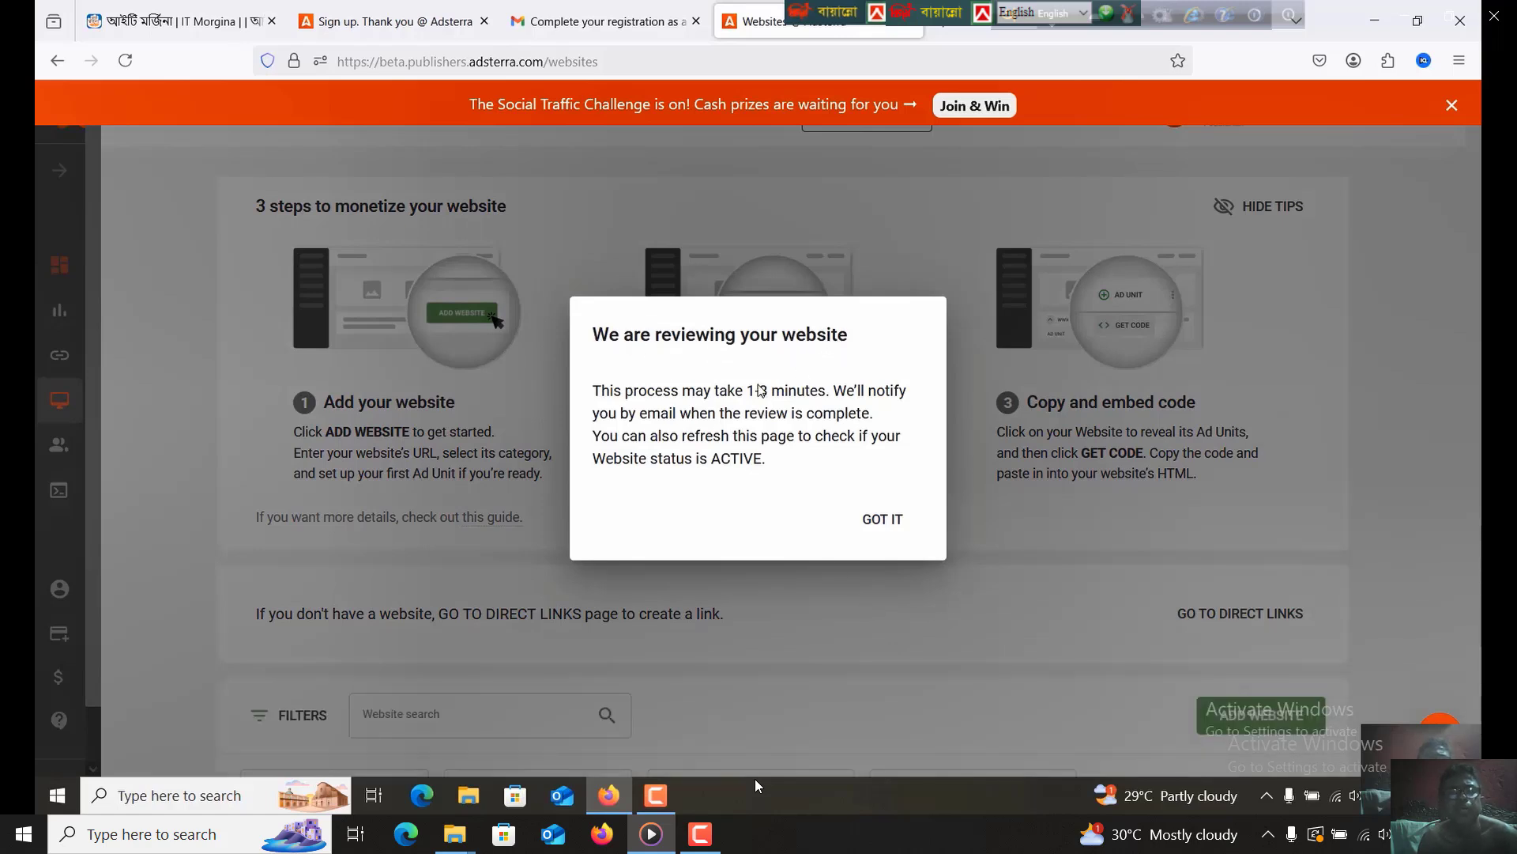
{"action": "left_click_drag", "start_coordinate": [666, 392], "coordinate": [886, 399]}
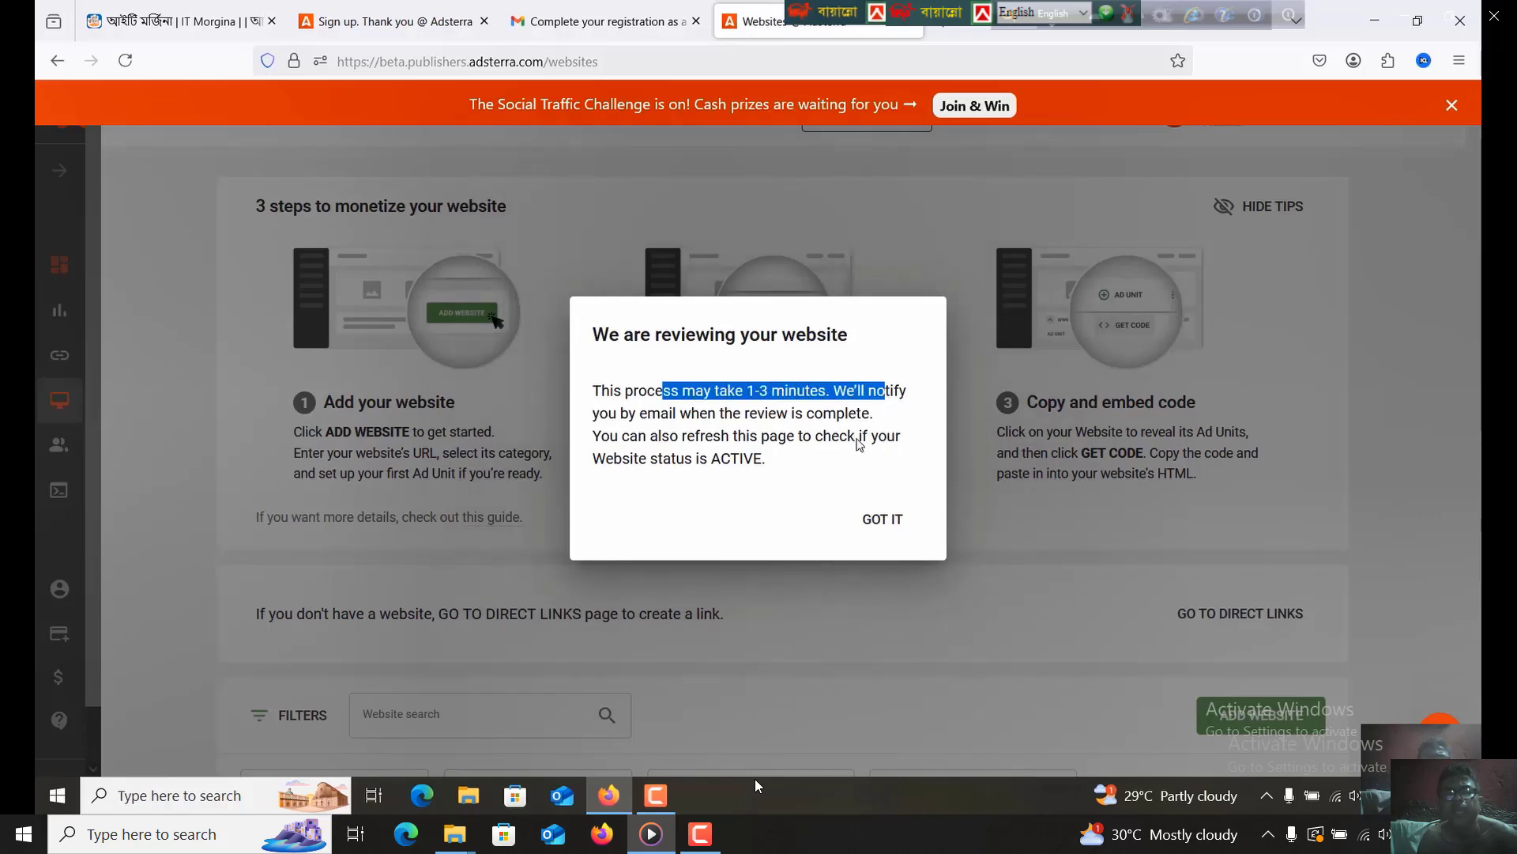
{"action": "left_click", "coordinate": [882, 521]}
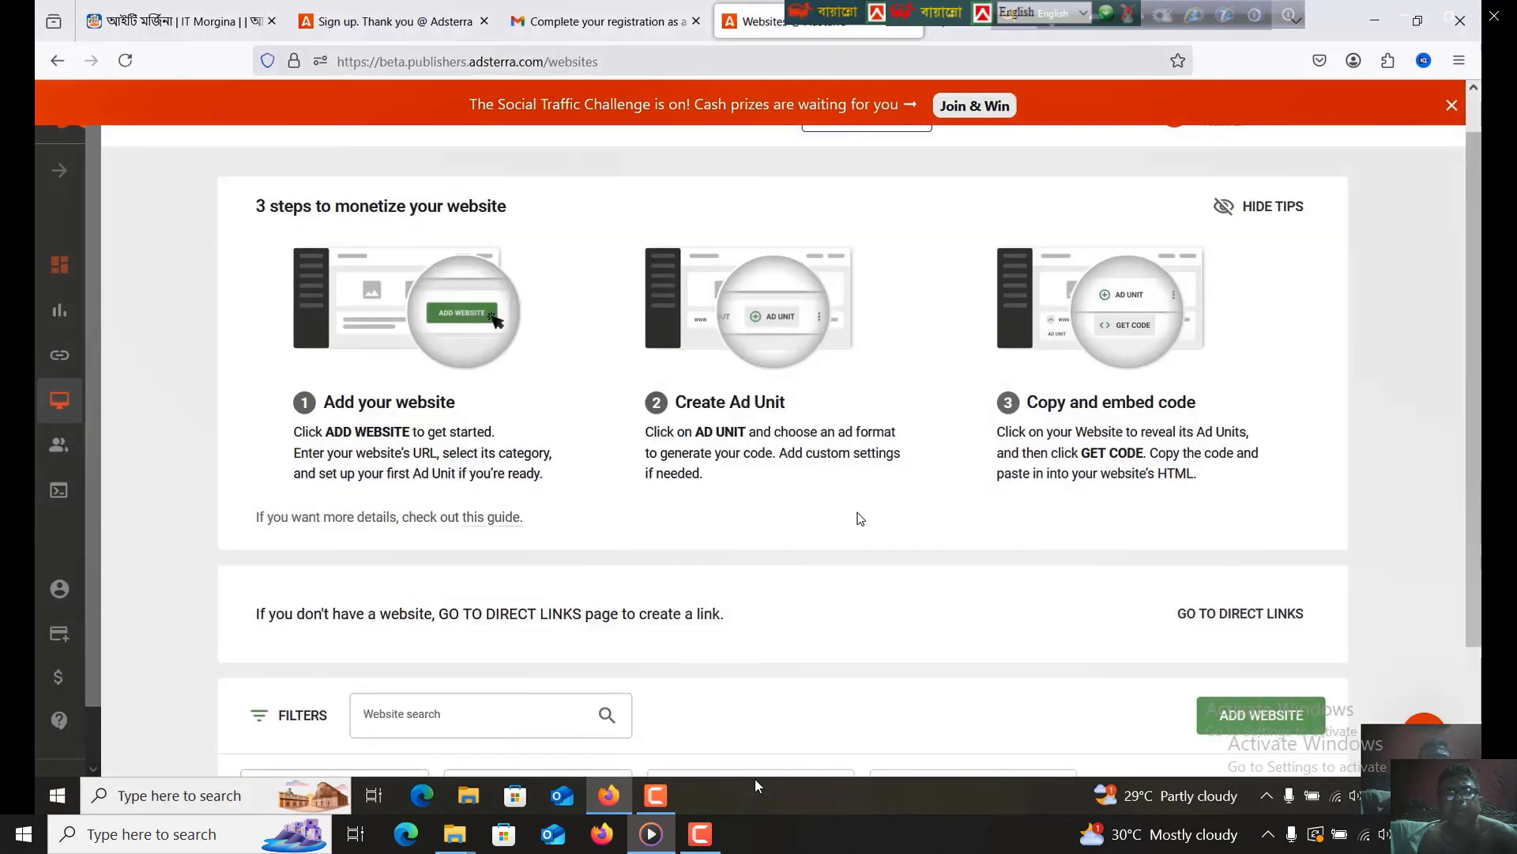
{"action": "scroll", "coordinate": [859, 518], "scroll_direction": "down", "scroll_amount": 2}
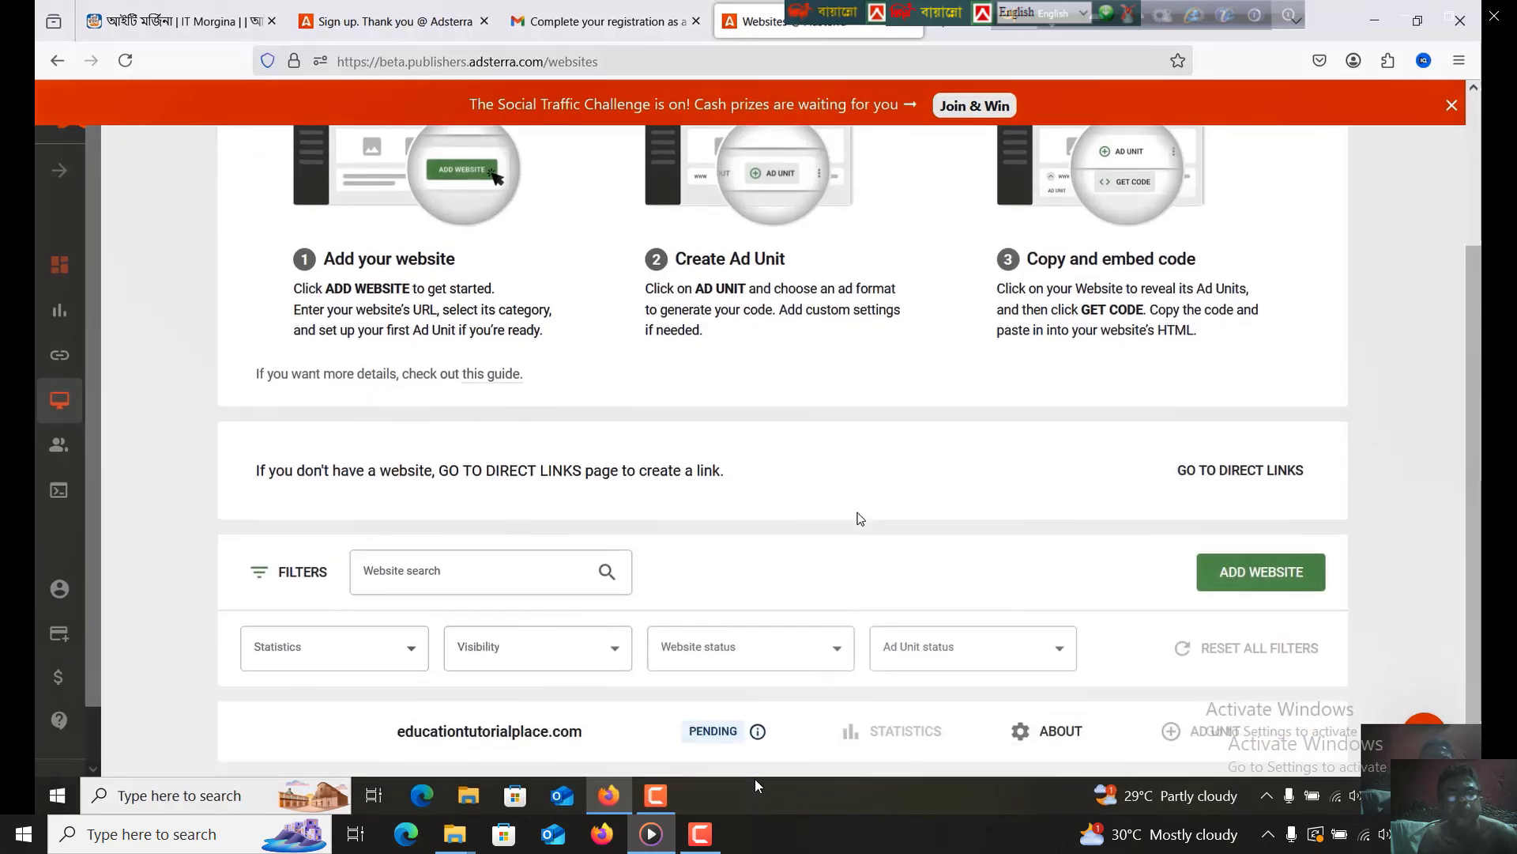
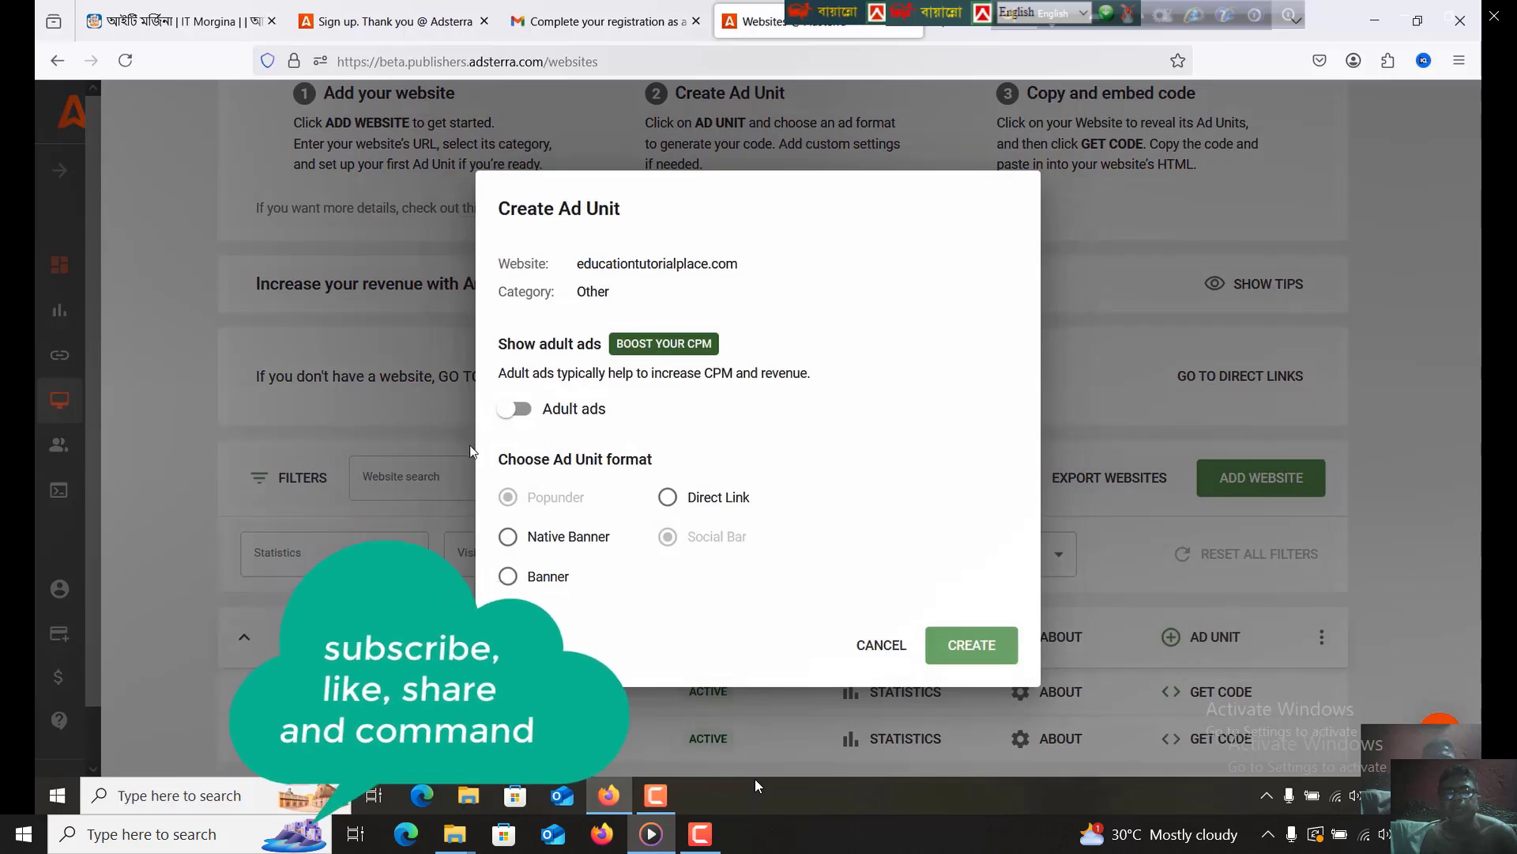
Create a Native Banner ad unit for educationtutorialplace.com and dismiss the review notice
{"action": "left_click", "coordinate": [509, 537]}
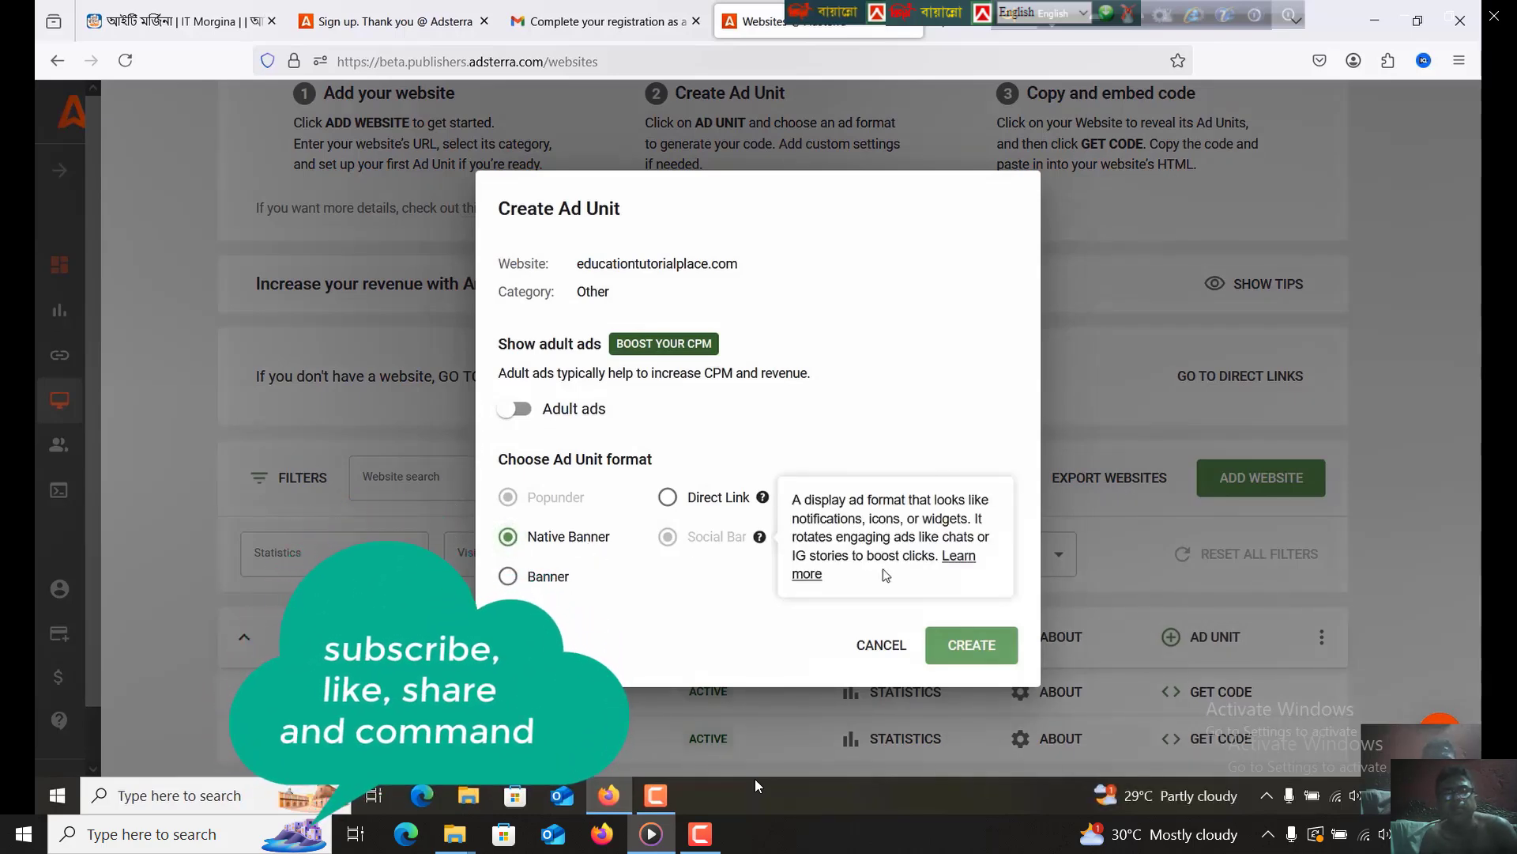
{"action": "left_click", "coordinate": [972, 653]}
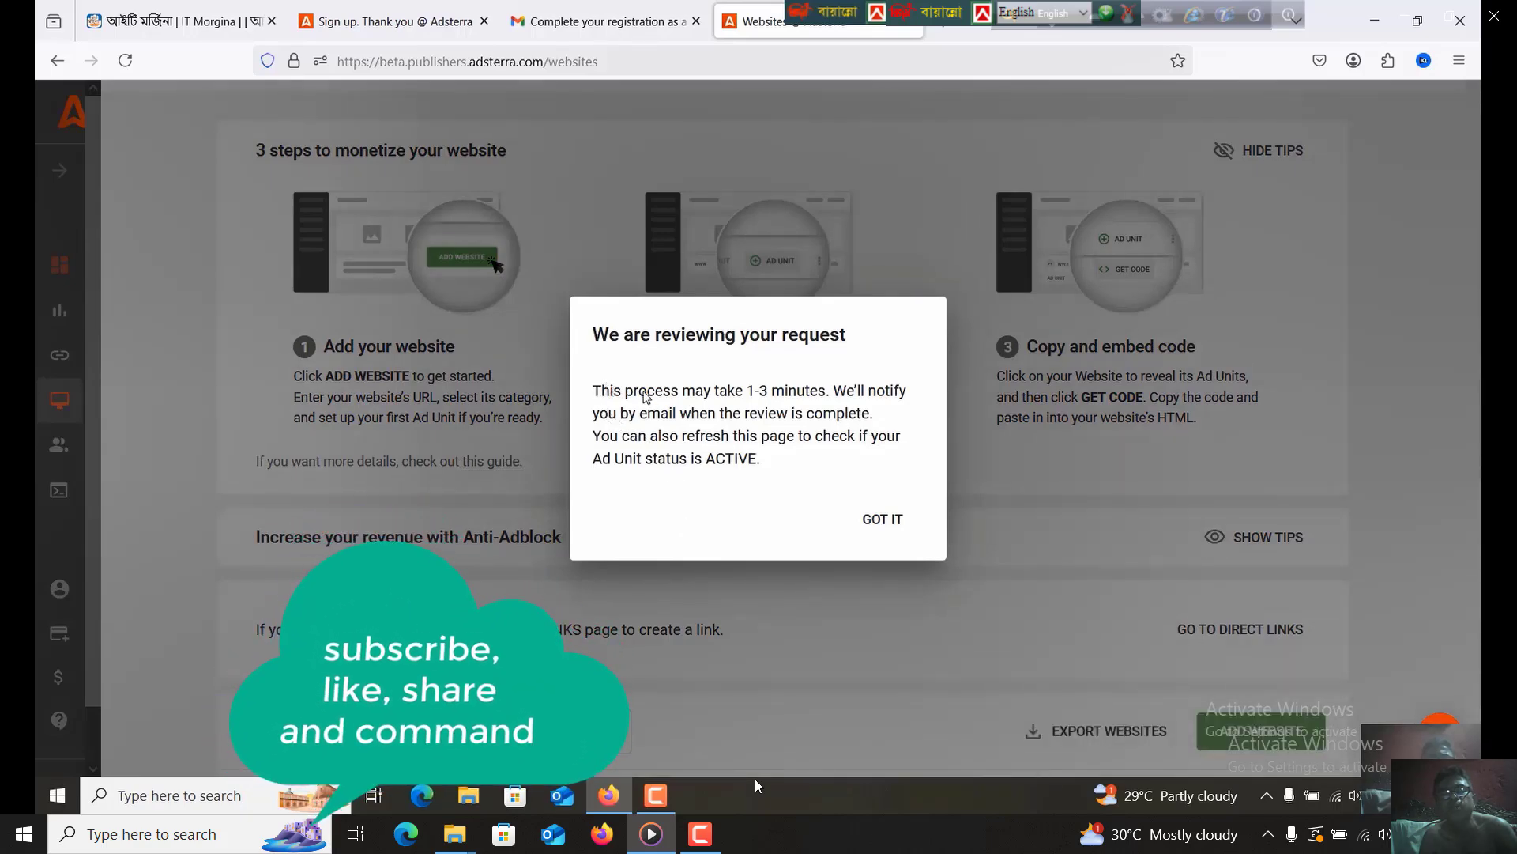
{"action": "left_click_drag", "start_coordinate": [609, 390], "coordinate": [853, 416]}
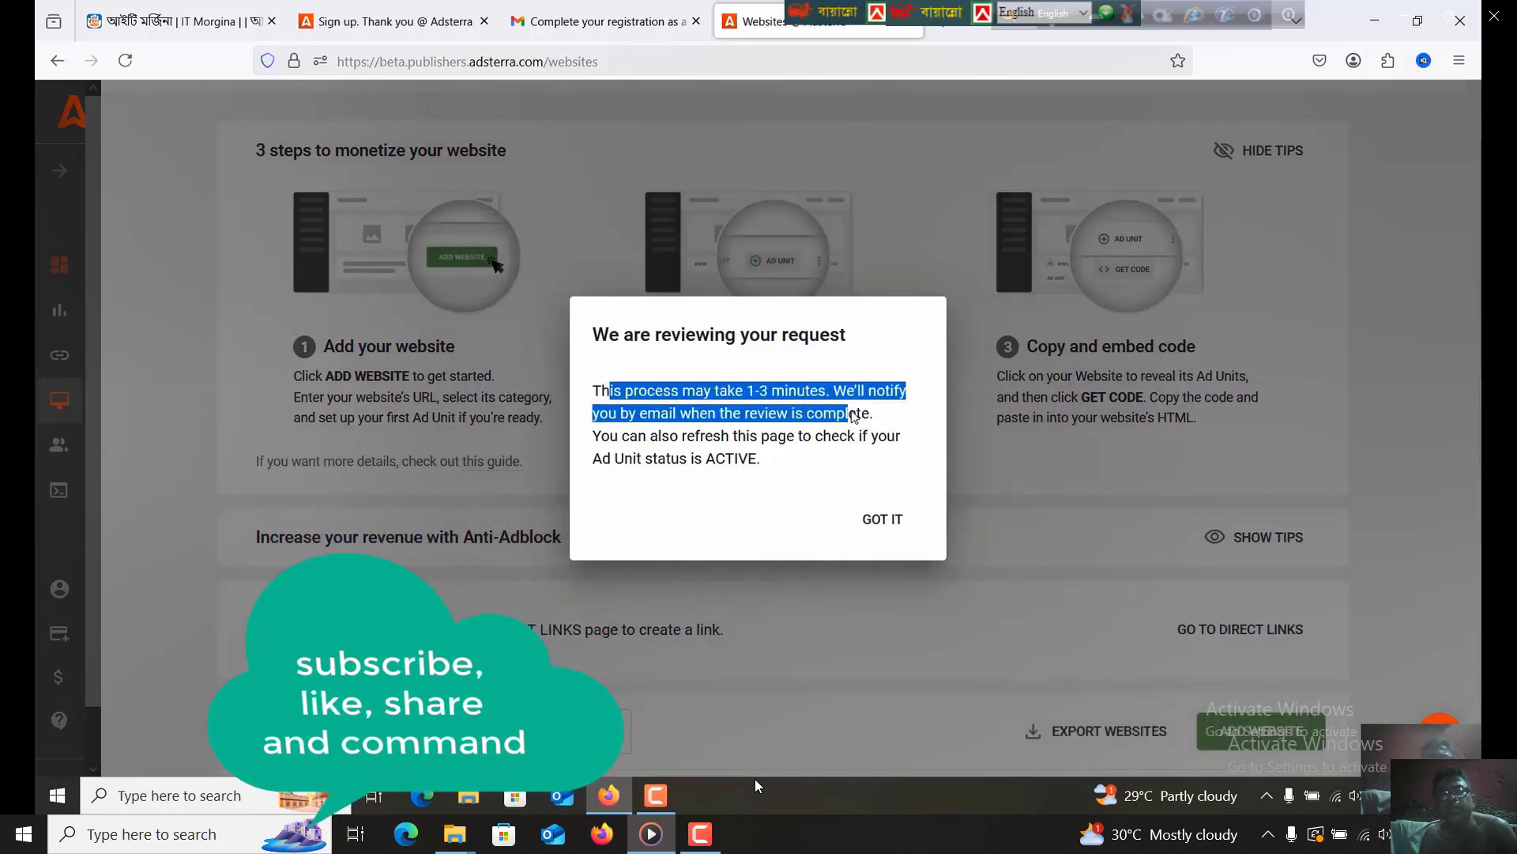
{"action": "left_click", "coordinate": [882, 519]}
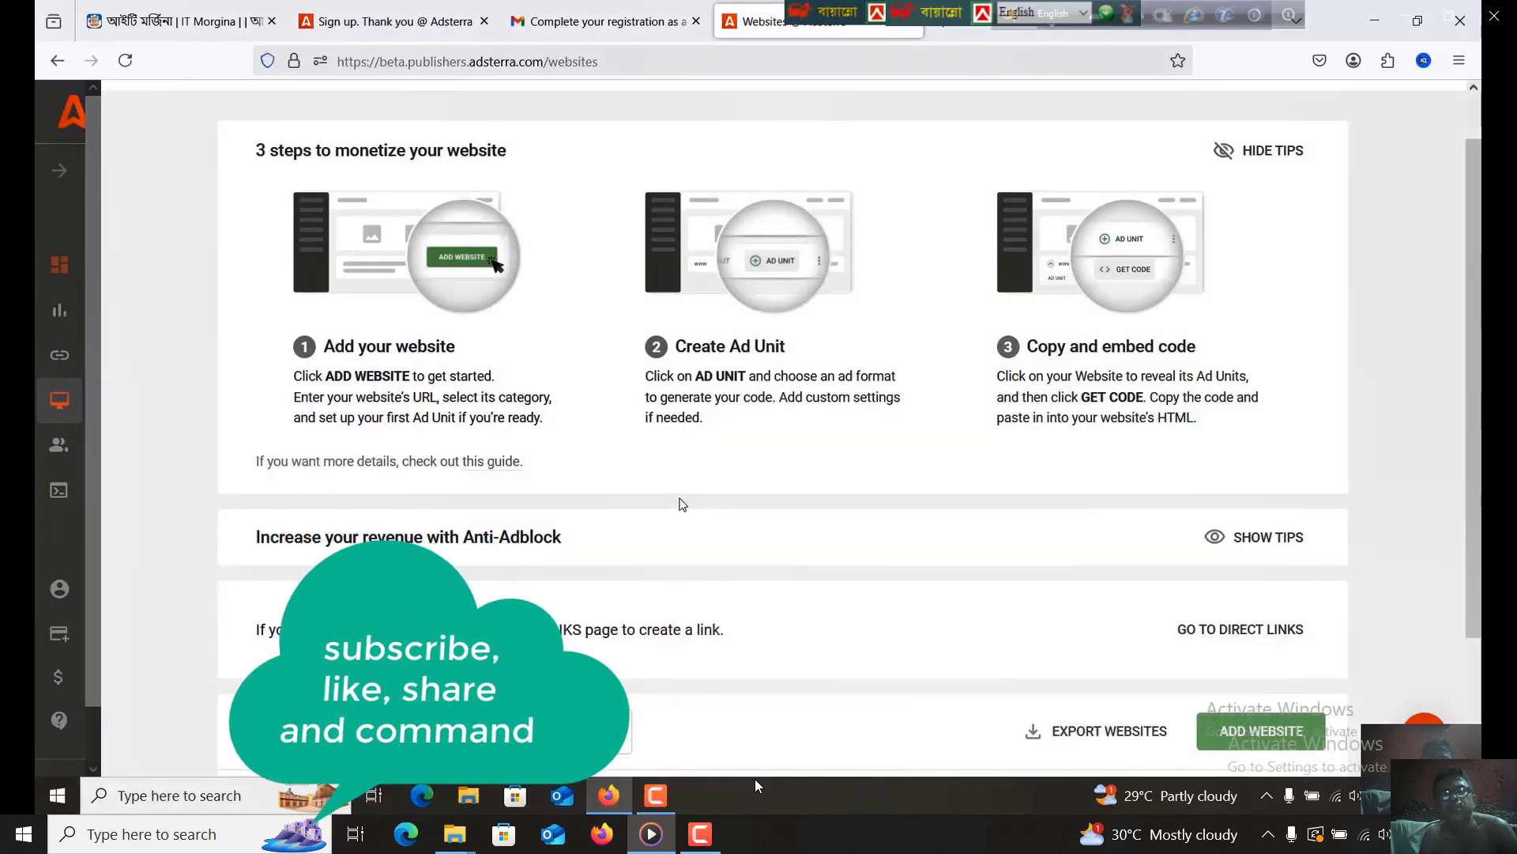
Check the status of the website's ad units and reload the Websites page to update it
{"action": "scroll", "coordinate": [683, 505], "scroll_direction": "down", "scroll_amount": 2}
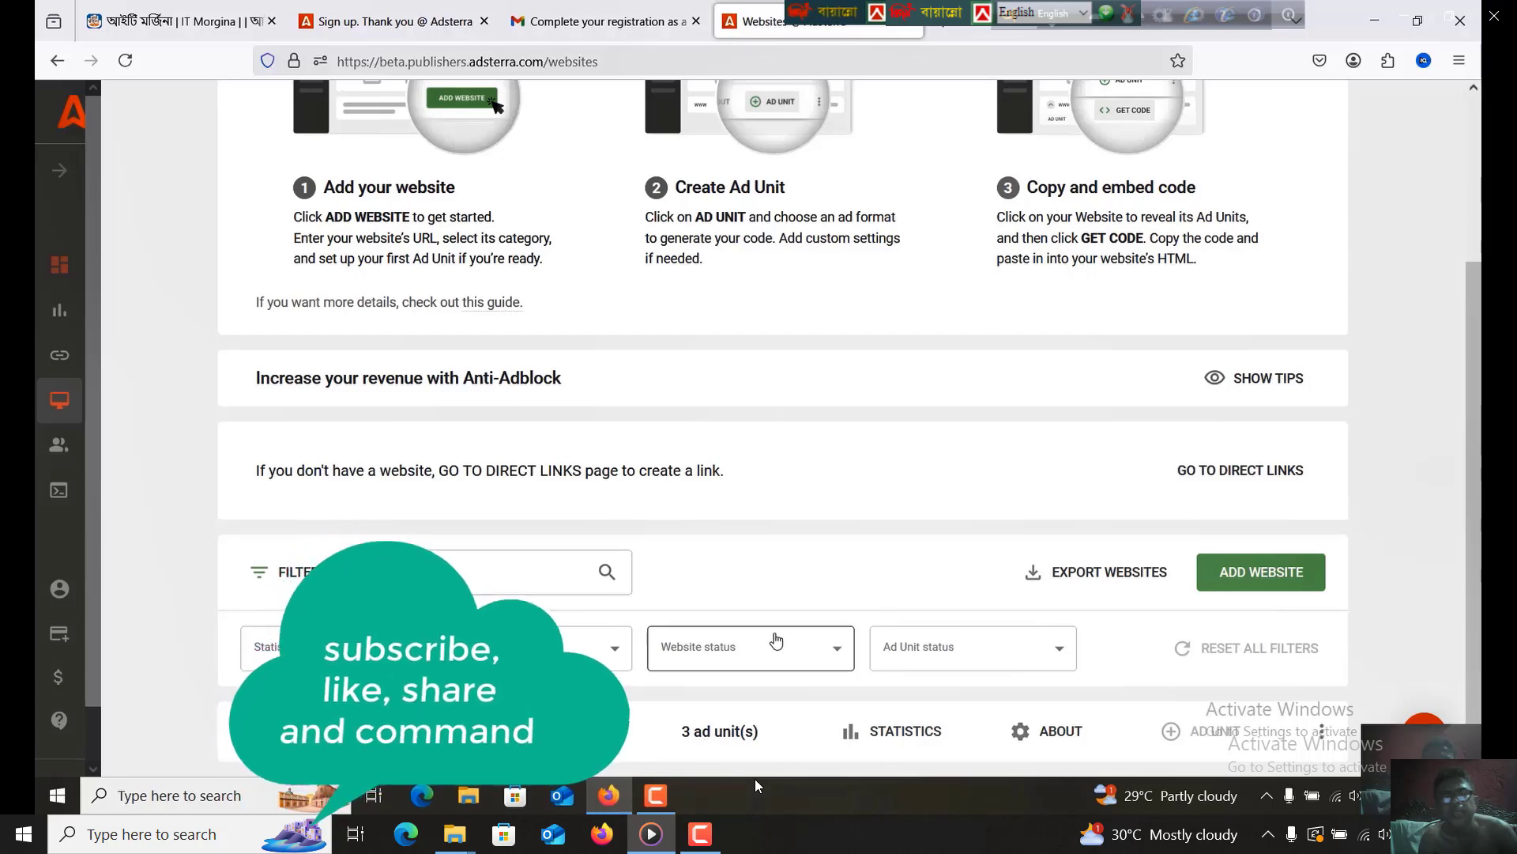
{"action": "scroll", "coordinate": [776, 637], "scroll_direction": "down", "scroll_amount": 2}
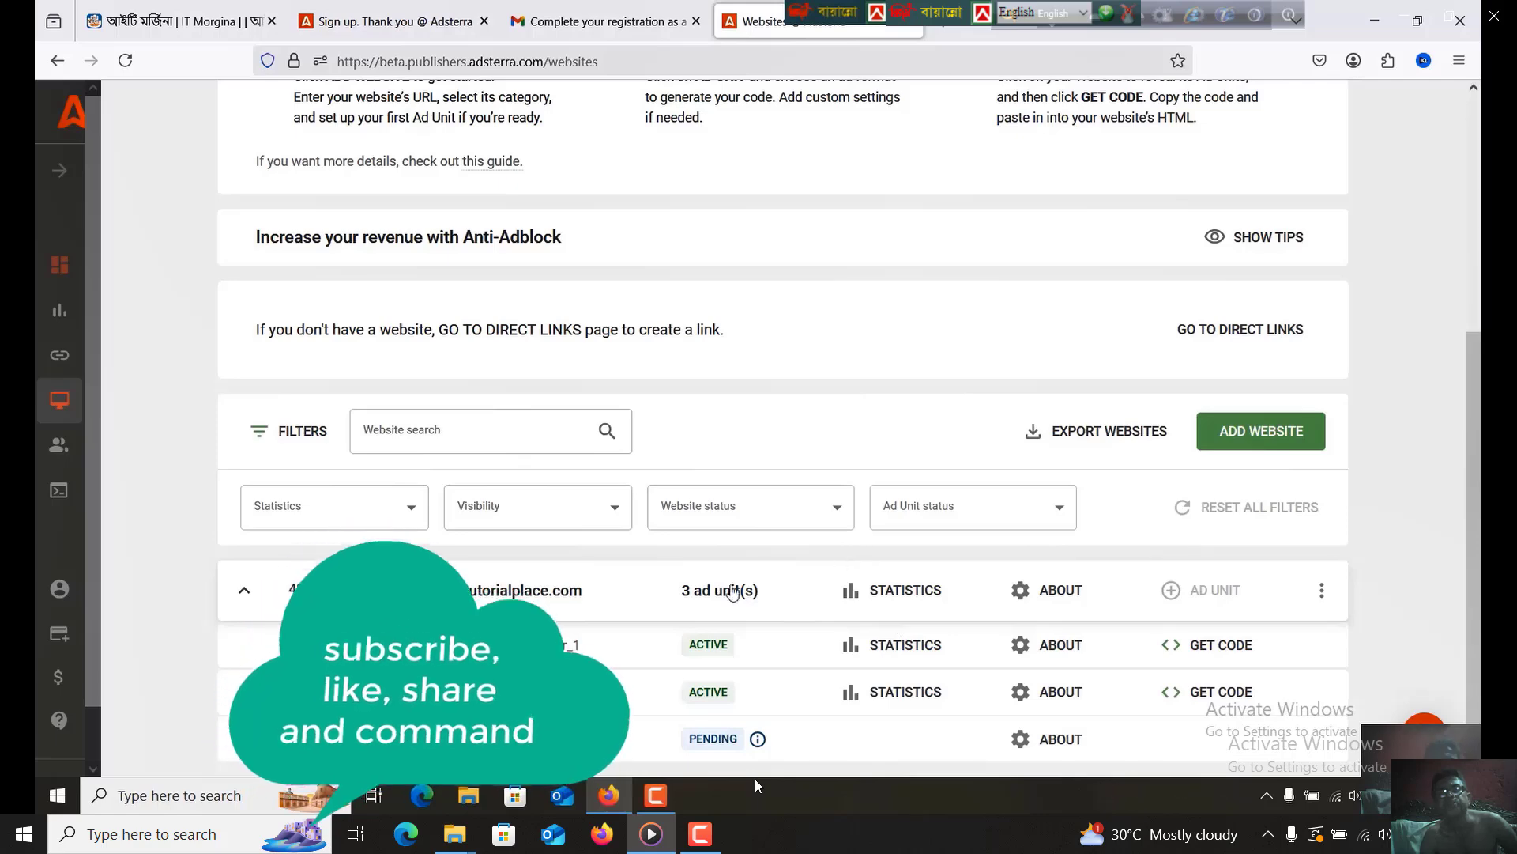
{"action": "left_click", "coordinate": [124, 63]}
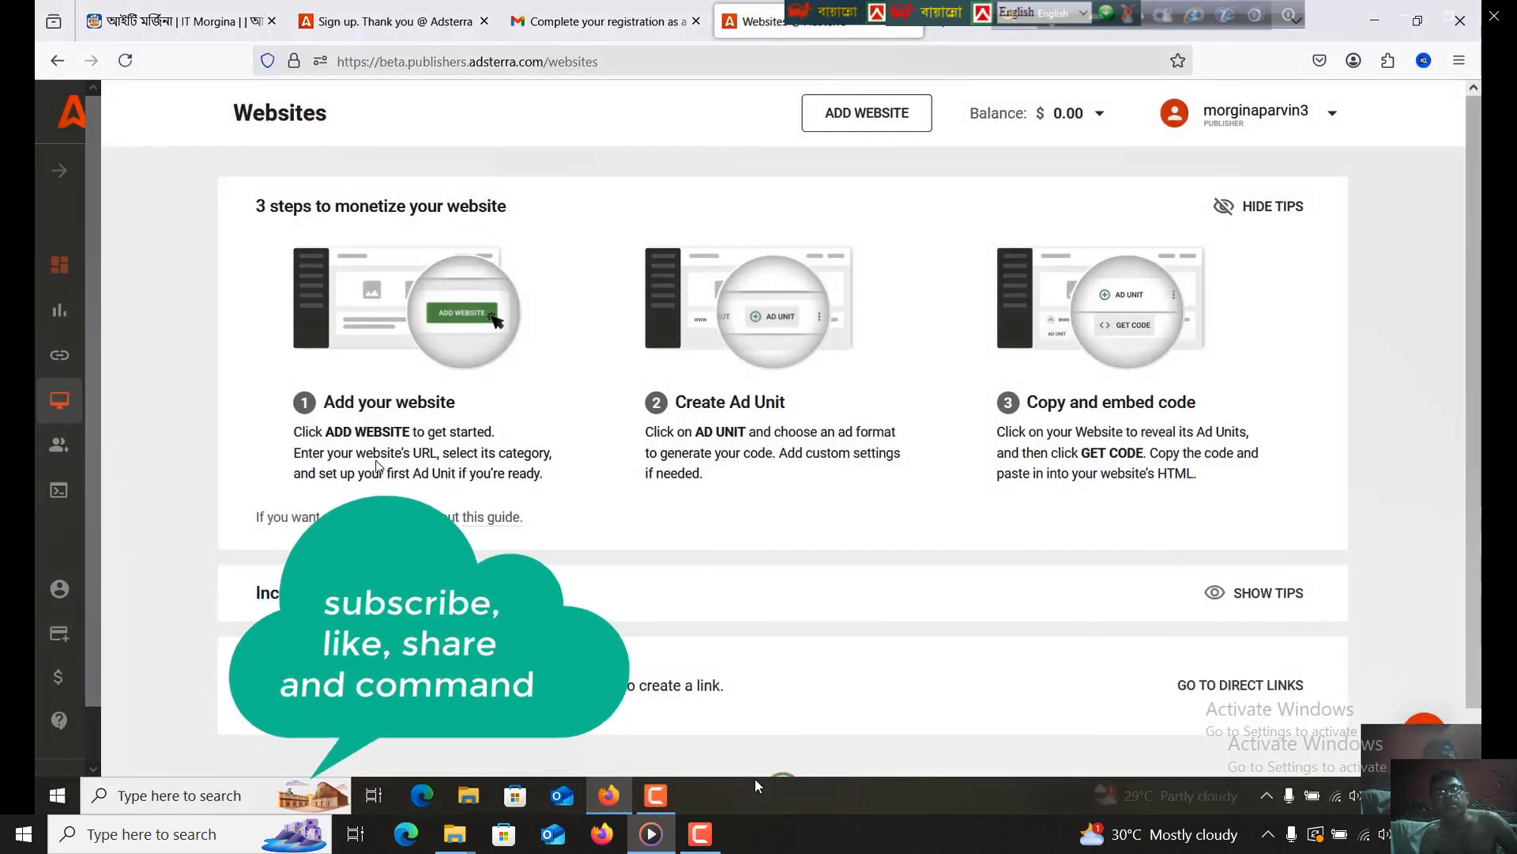
{"action": "scroll", "coordinate": [626, 634], "scroll_direction": "down", "scroll_amount": 3}
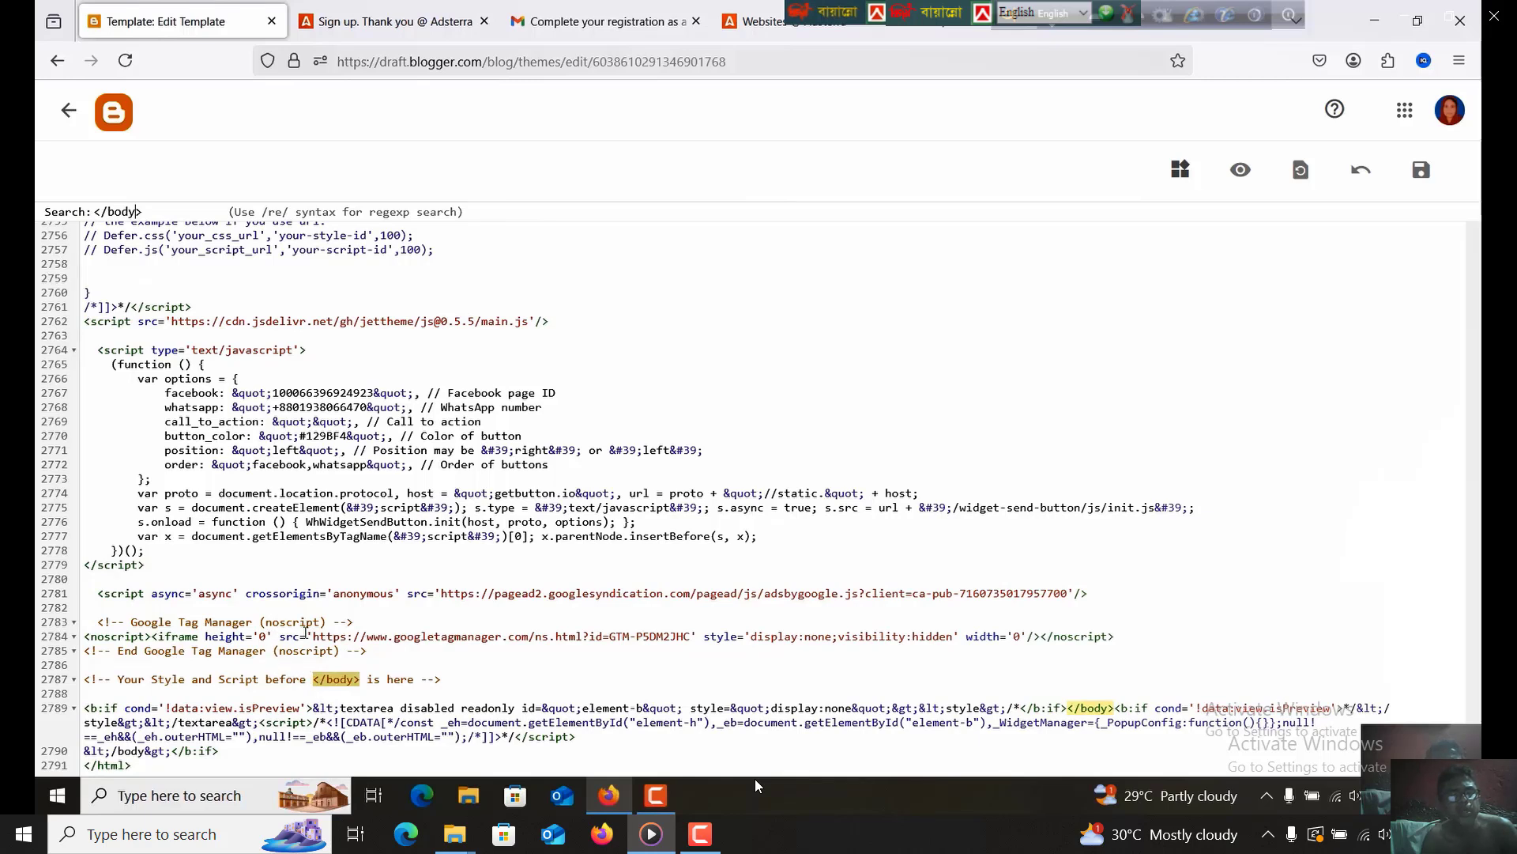
Paste the Social Bar script on a new line below the End Google Tag Manager (noscript) comment and save the Blogger template
{"action": "left_click", "coordinate": [396, 655]}
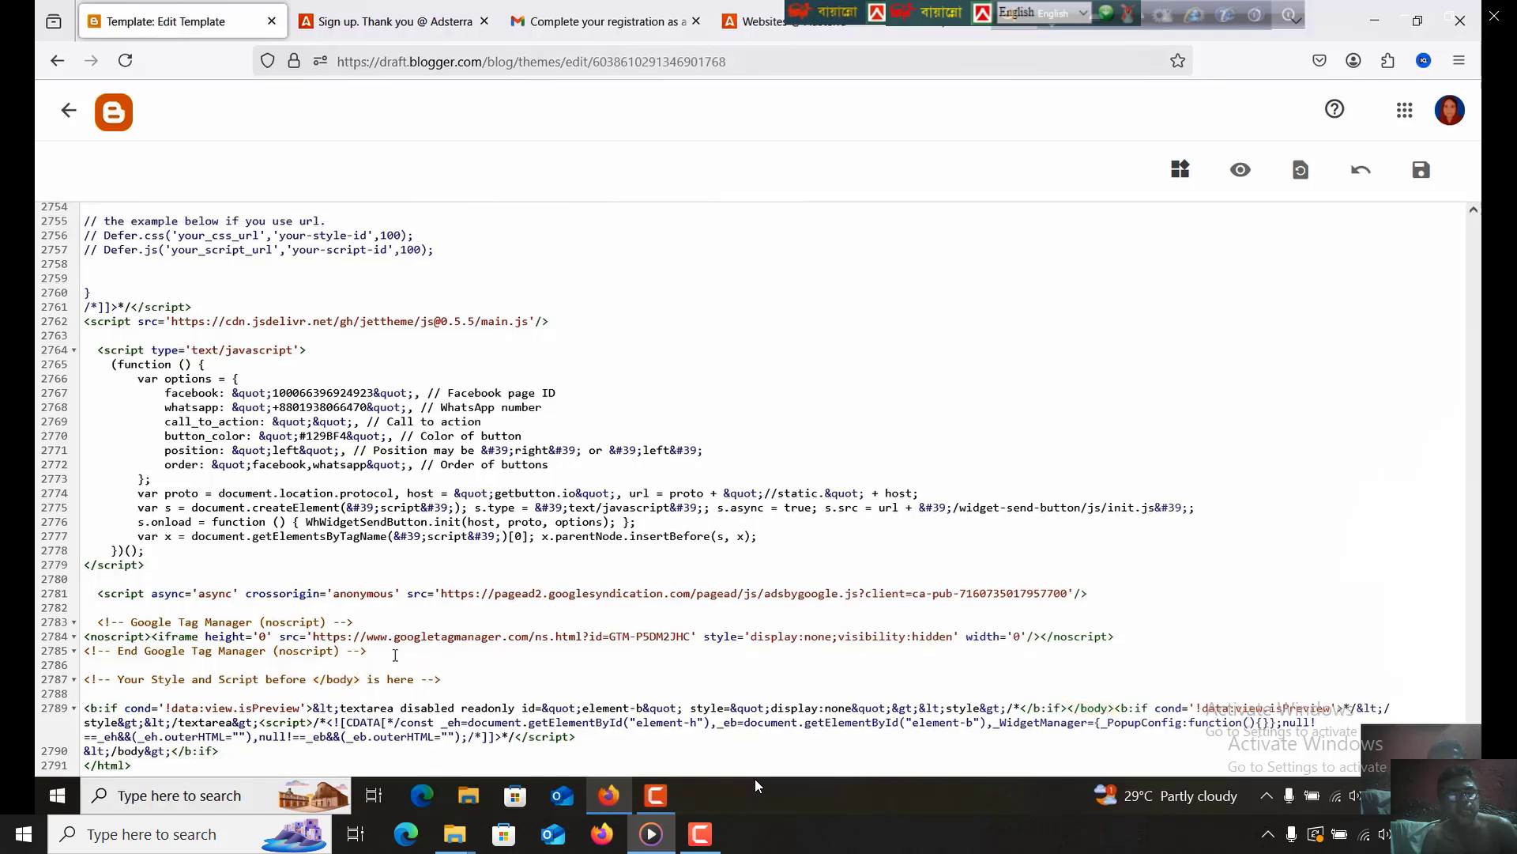
{"action": "key", "text": "Return"}
{"action": "key", "text": "Return"}
{"action": "key", "text": "Return"}
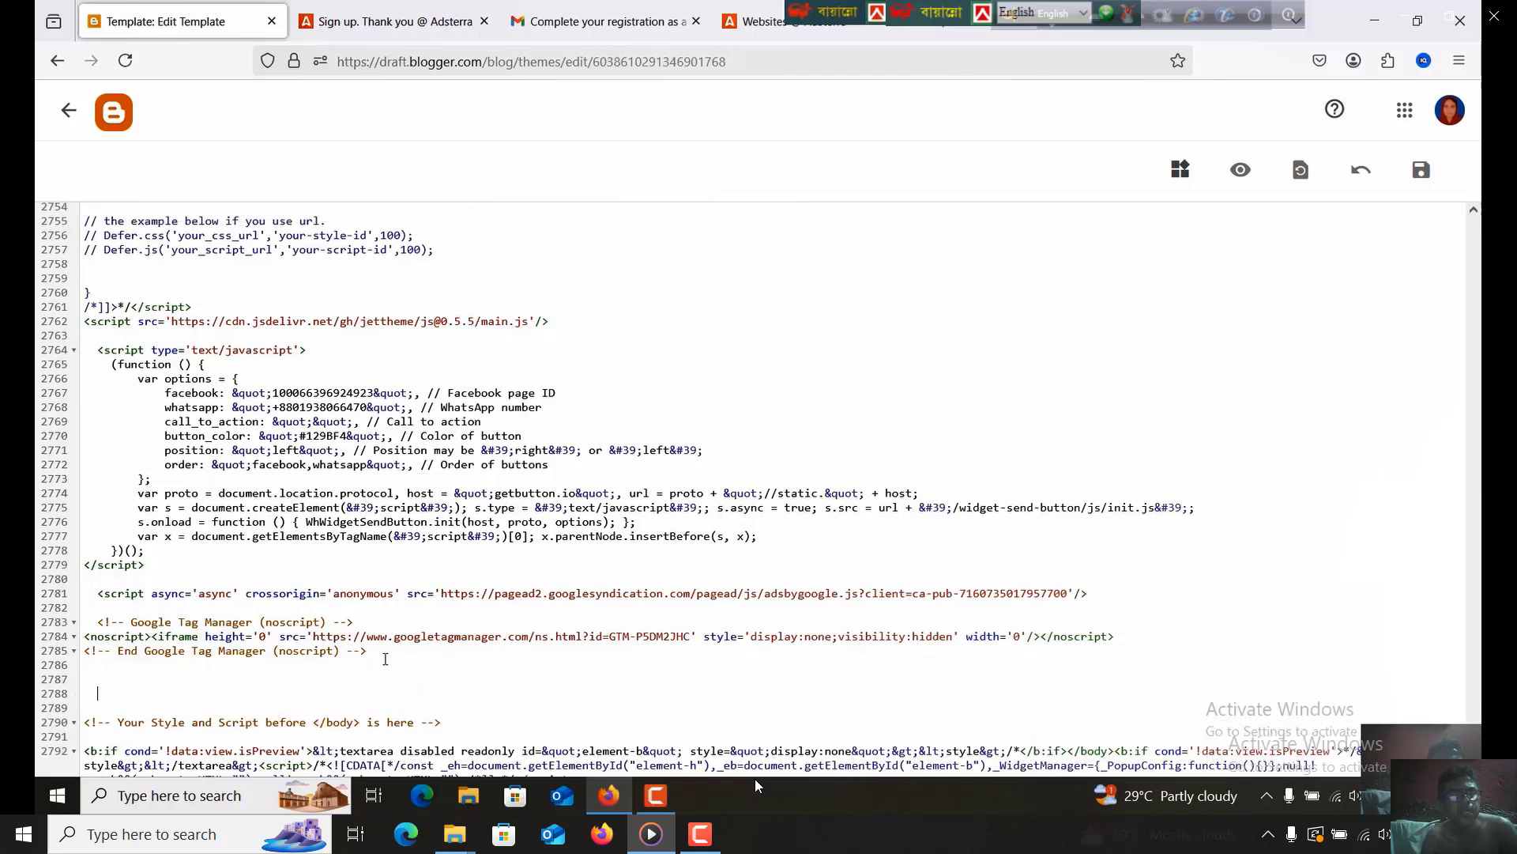
{"action": "scroll", "coordinate": [385, 659], "scroll_direction": "down", "scroll_amount": 1}
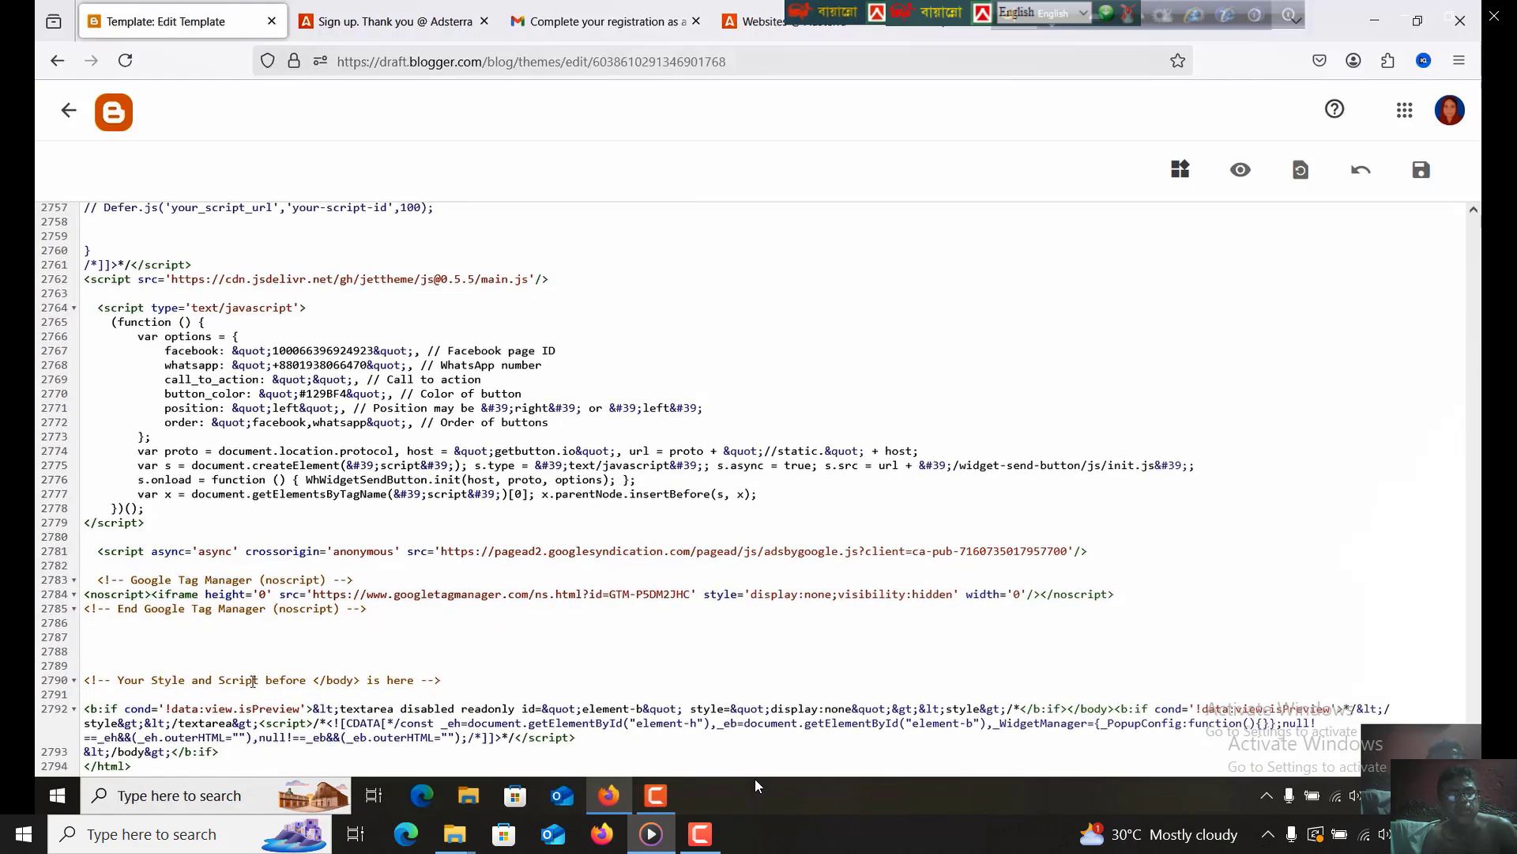
{"action": "right_click", "coordinate": [158, 650]}
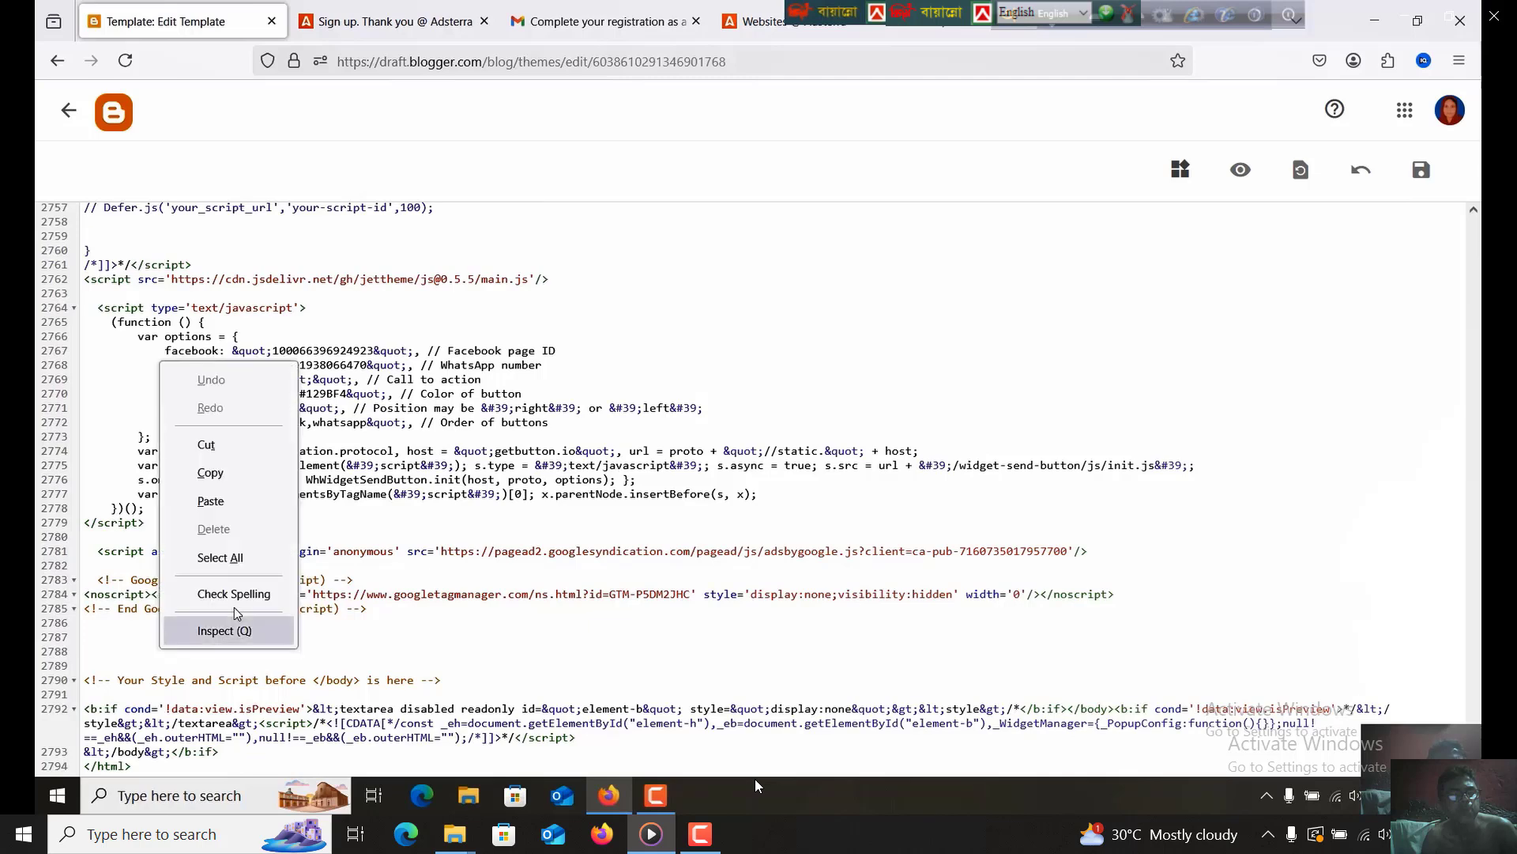
{"action": "left_click", "coordinate": [237, 502]}
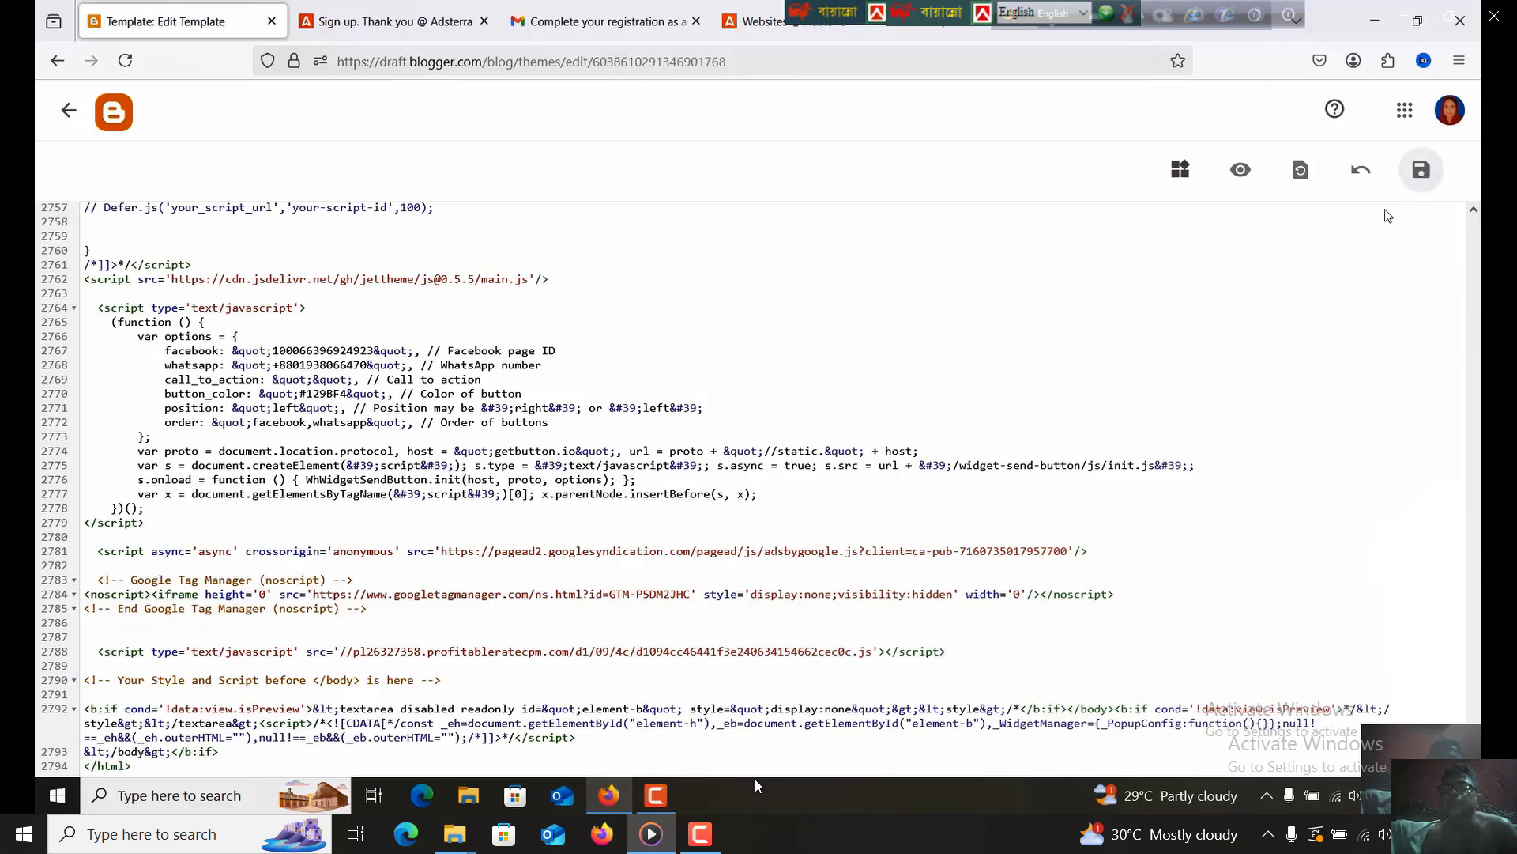
{"action": "left_click", "coordinate": [1422, 170]}
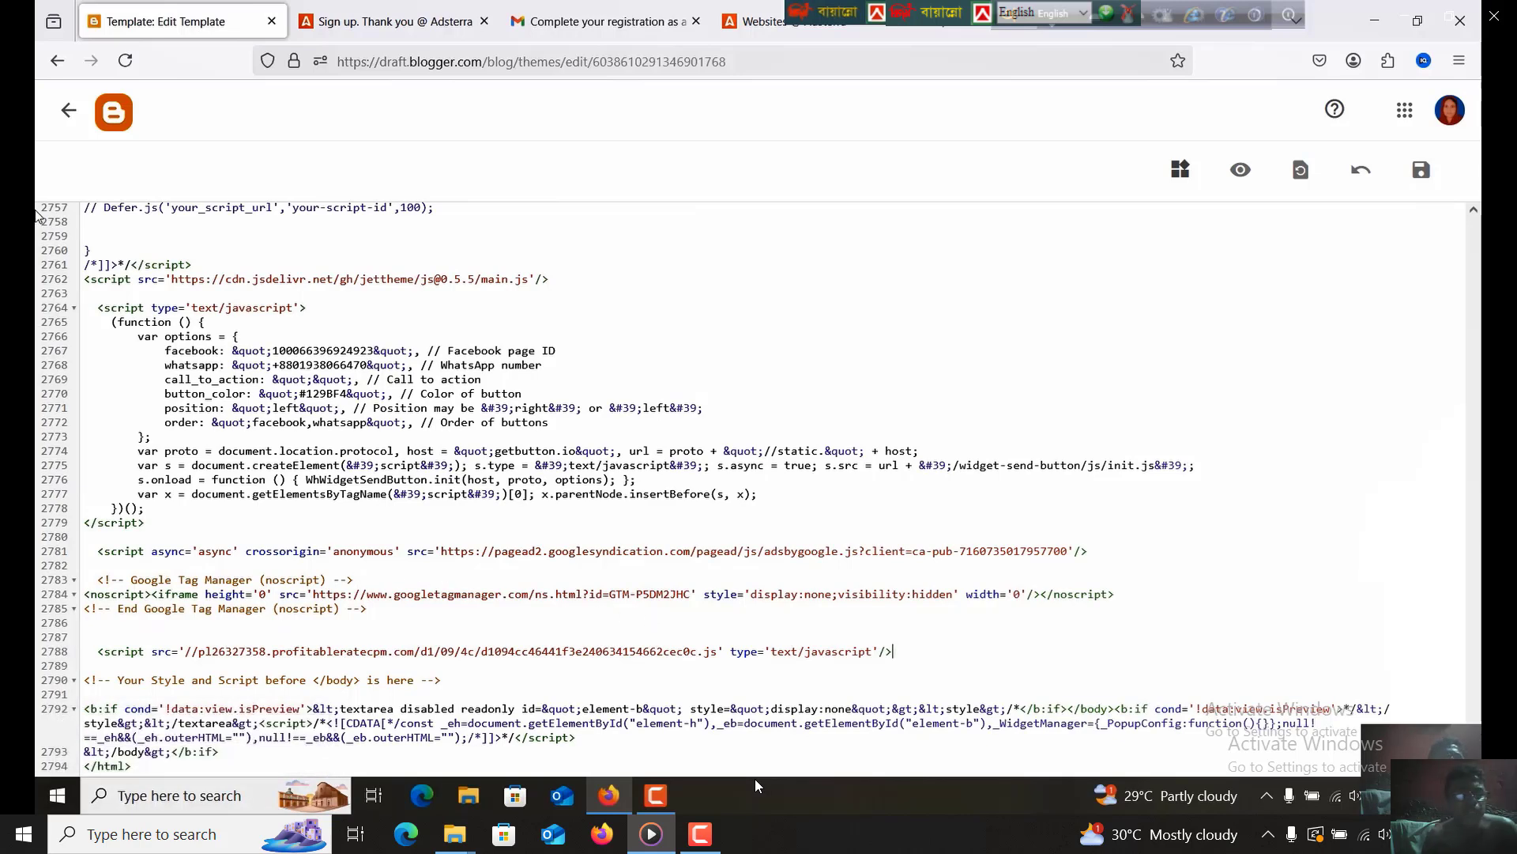
{"action": "left_click", "coordinate": [56, 61]}
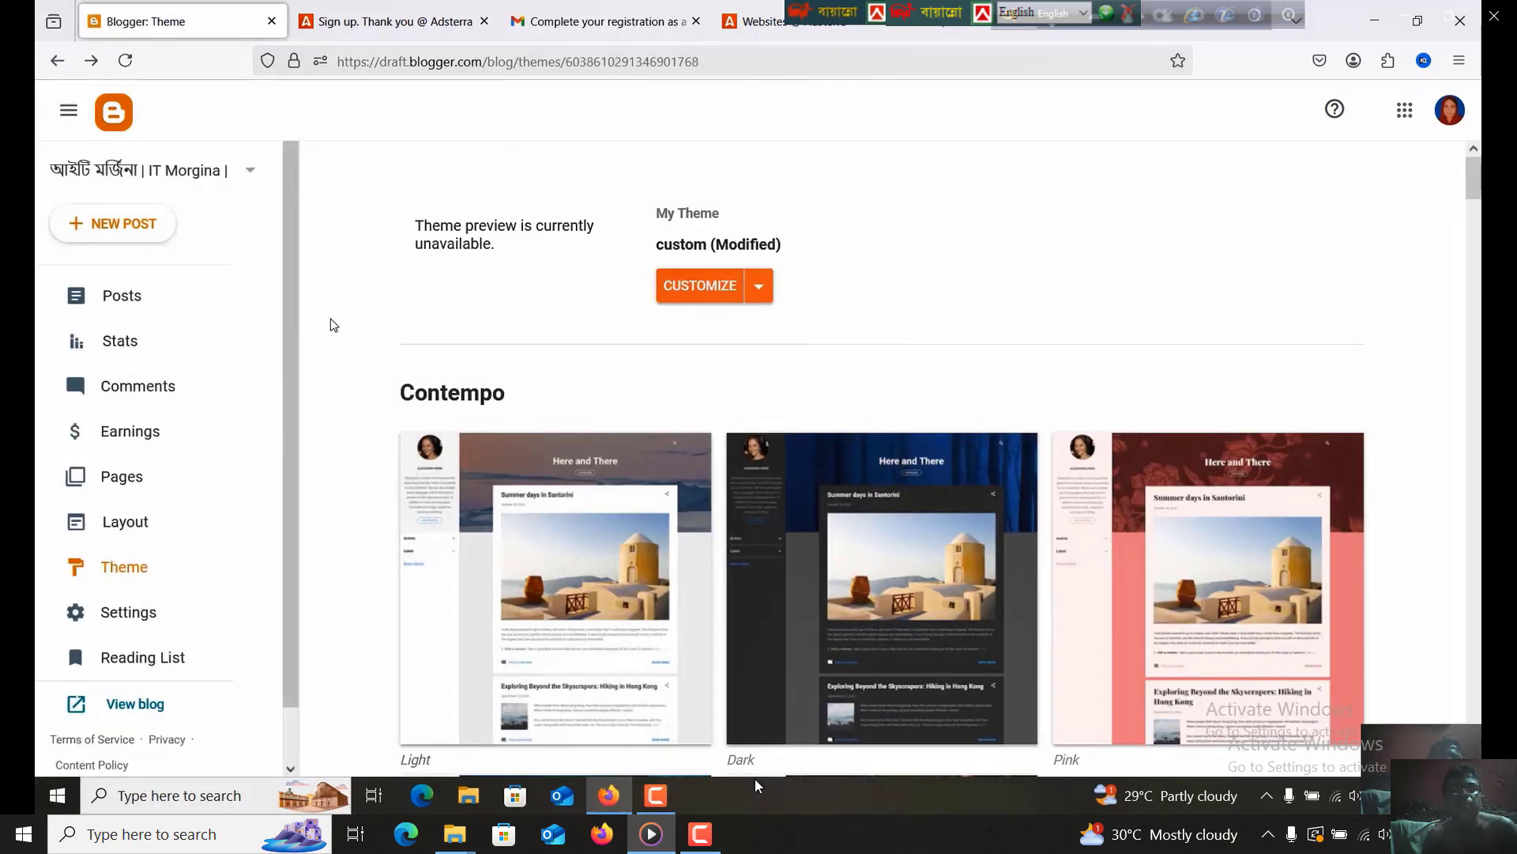
Switch to the Adsterra Websites page, leave the Social Bar code and copy the Native Banner code for educationtutorialplace.com
{"action": "left_click", "coordinate": [770, 27]}
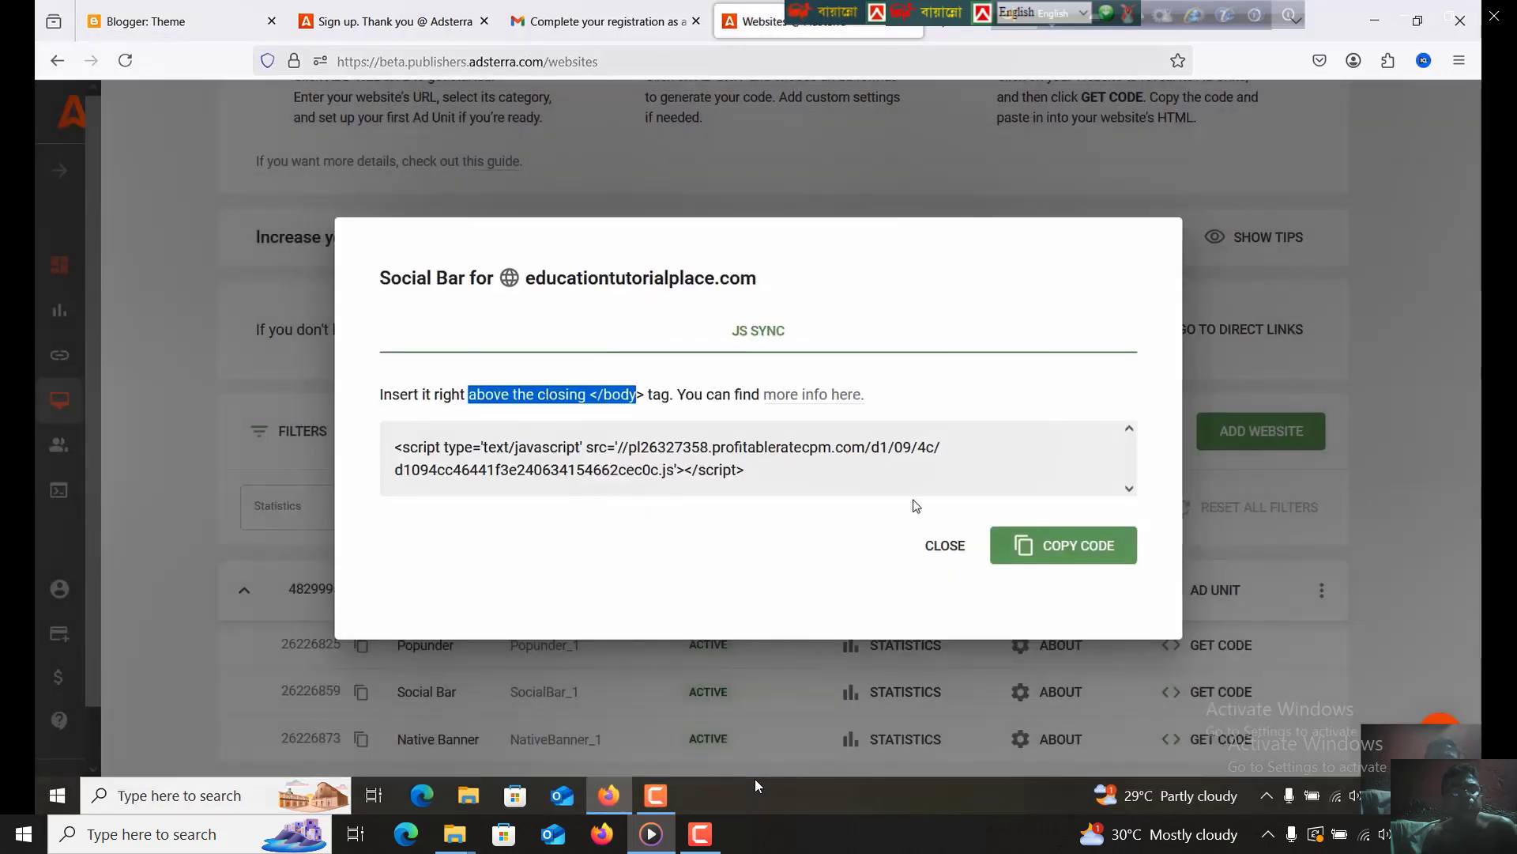
{"action": "left_click", "coordinate": [945, 549]}
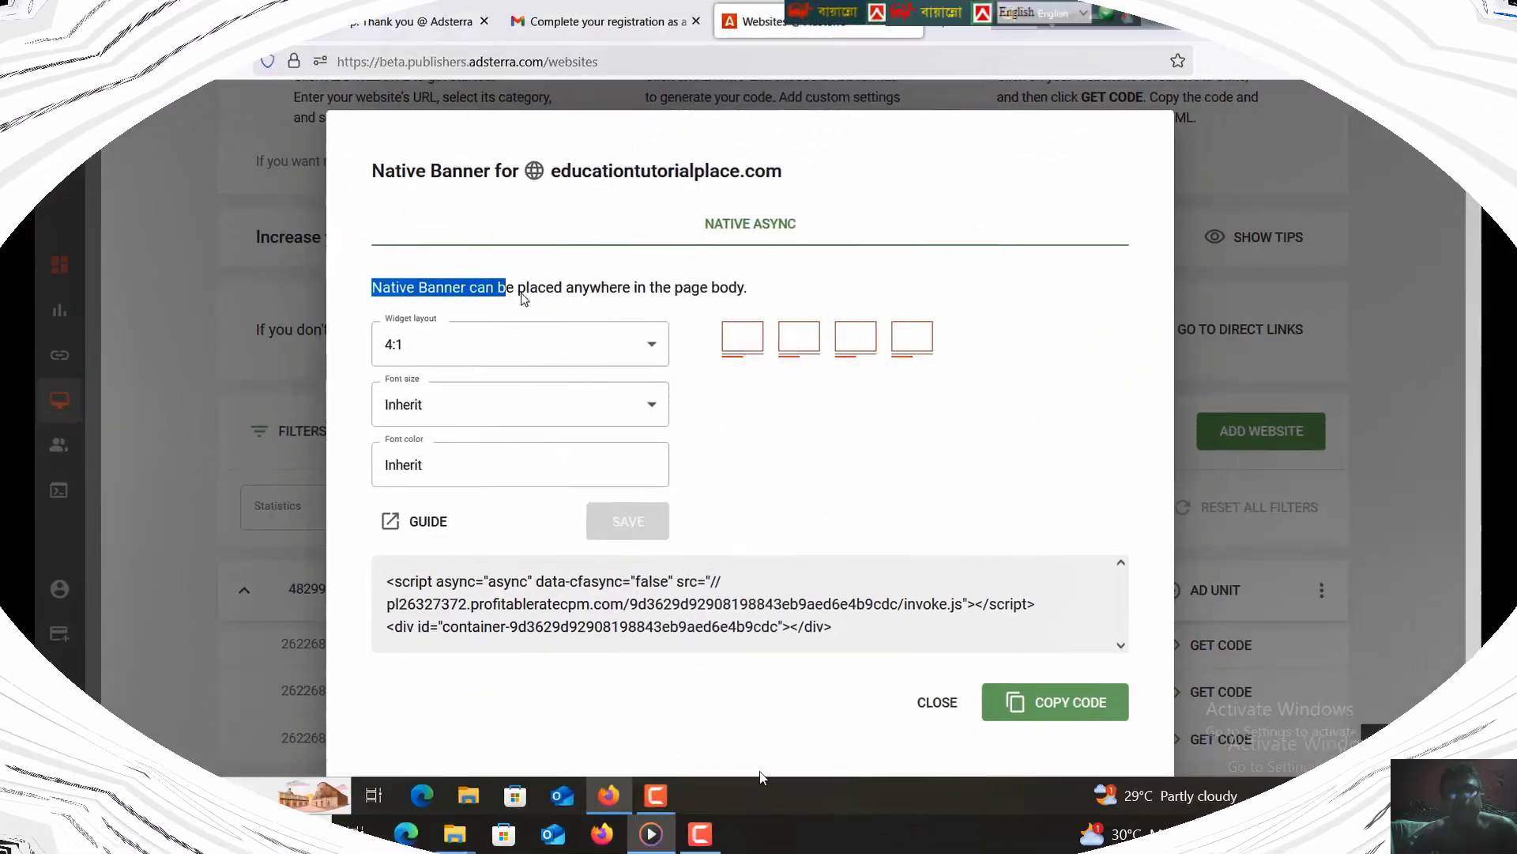
{"action": "left_click_drag", "start_coordinate": [522, 297], "coordinate": [639, 295]}
{"action": "left_click", "coordinate": [573, 301]}
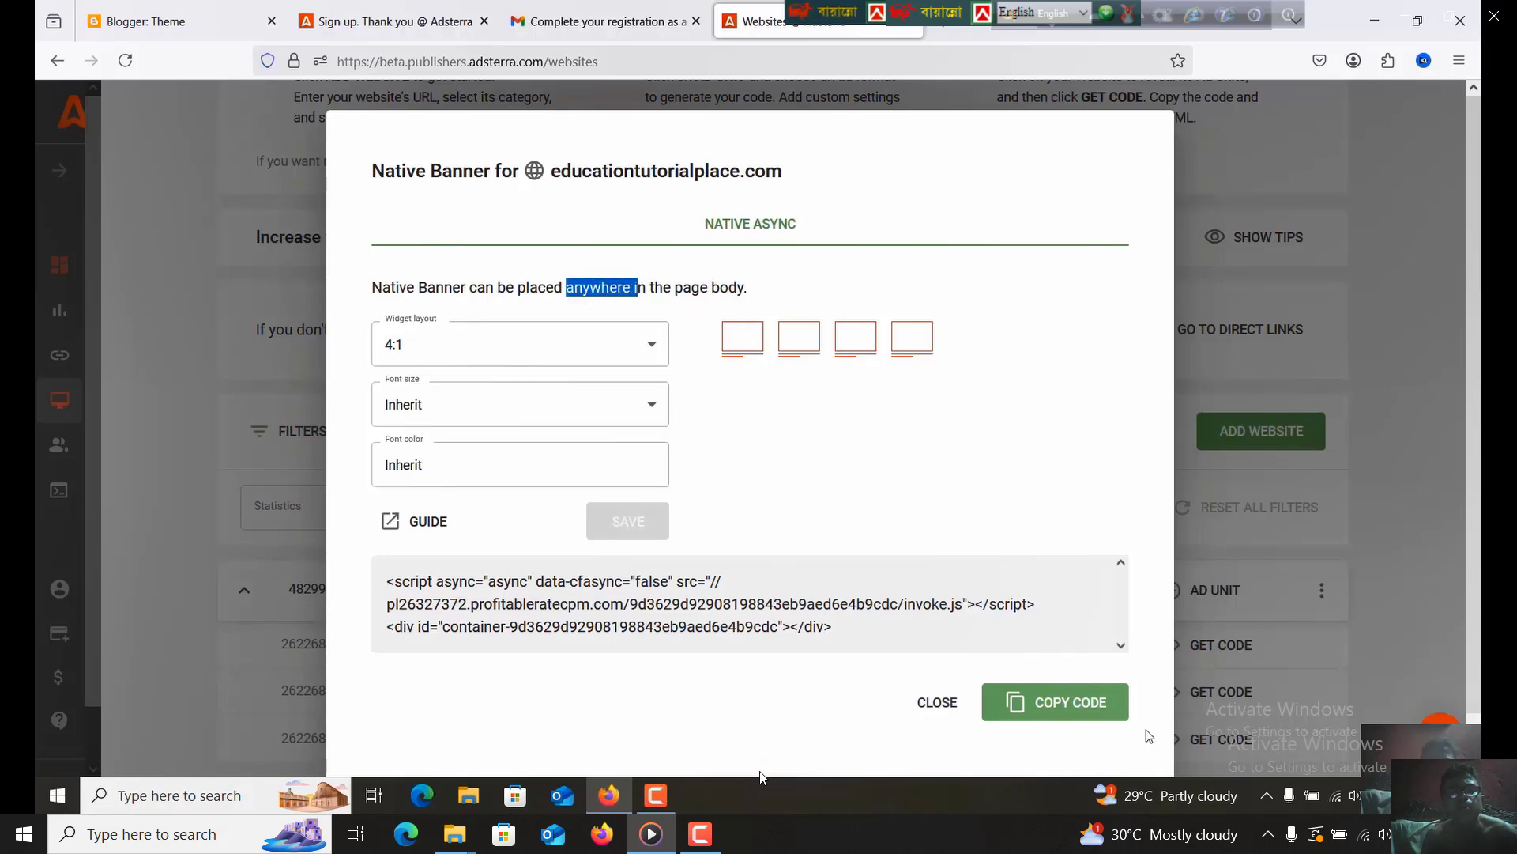
{"action": "left_click", "coordinate": [1078, 714]}
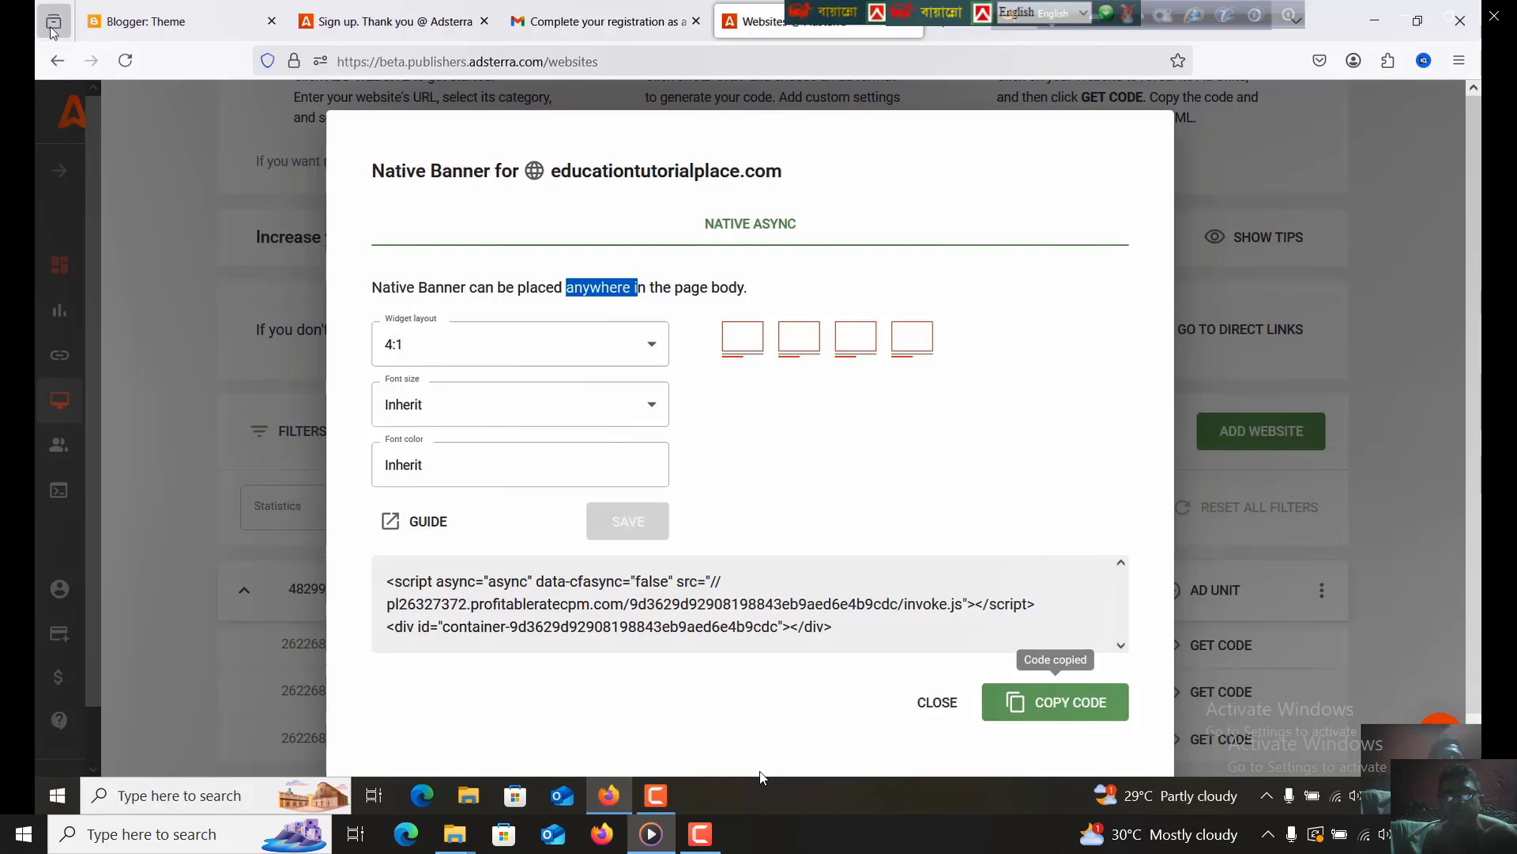
In the Blogger layout, add an HTML/JavaScript gadget to the Advertisements Inner Post section and paste the Native Banner code as its content
{"action": "left_click", "coordinate": [129, 29]}
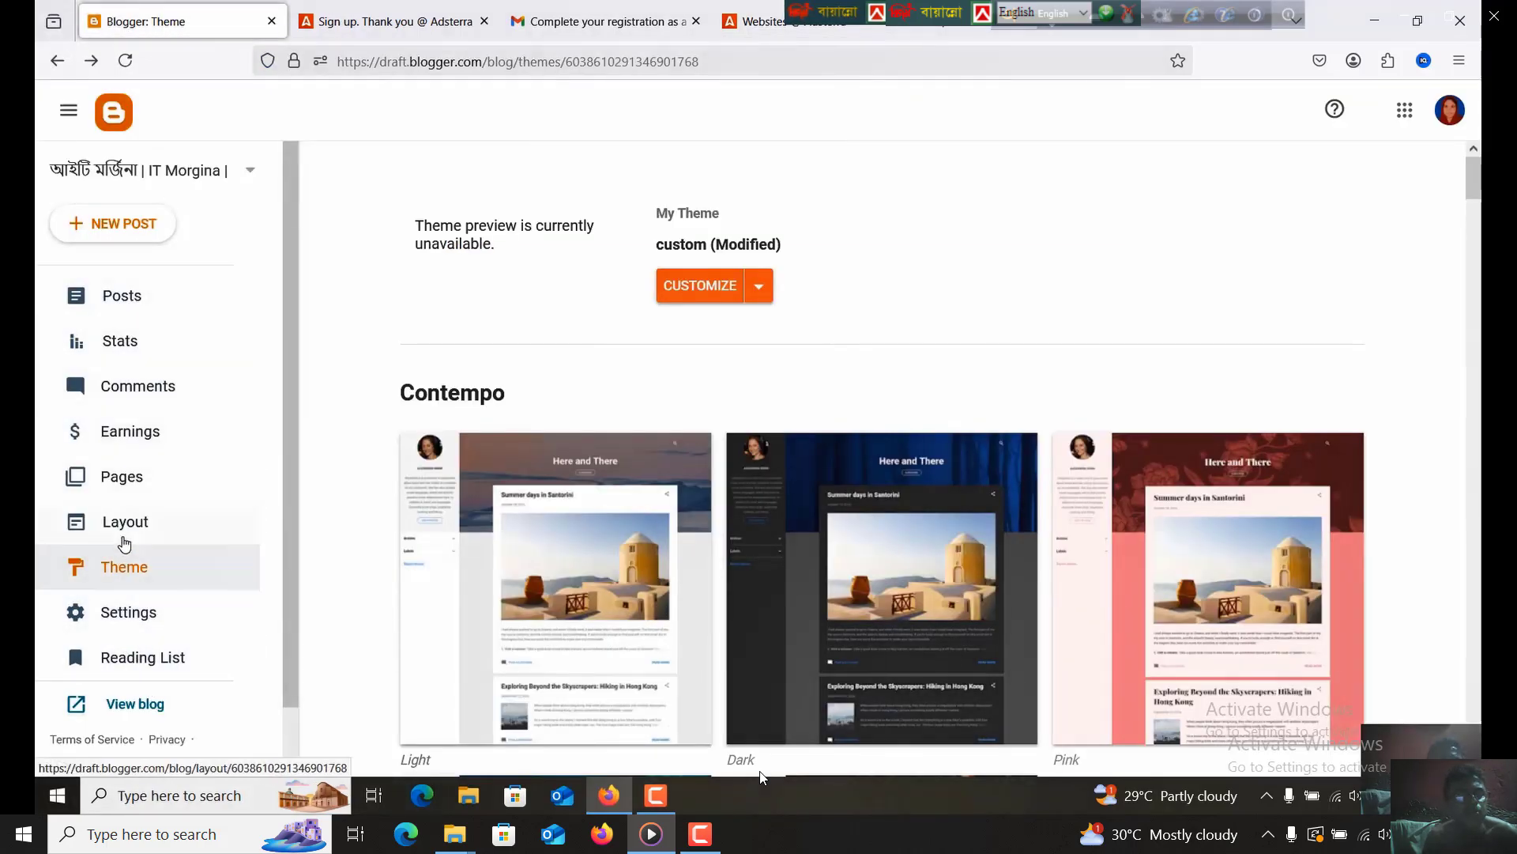
{"action": "left_click", "coordinate": [123, 528]}
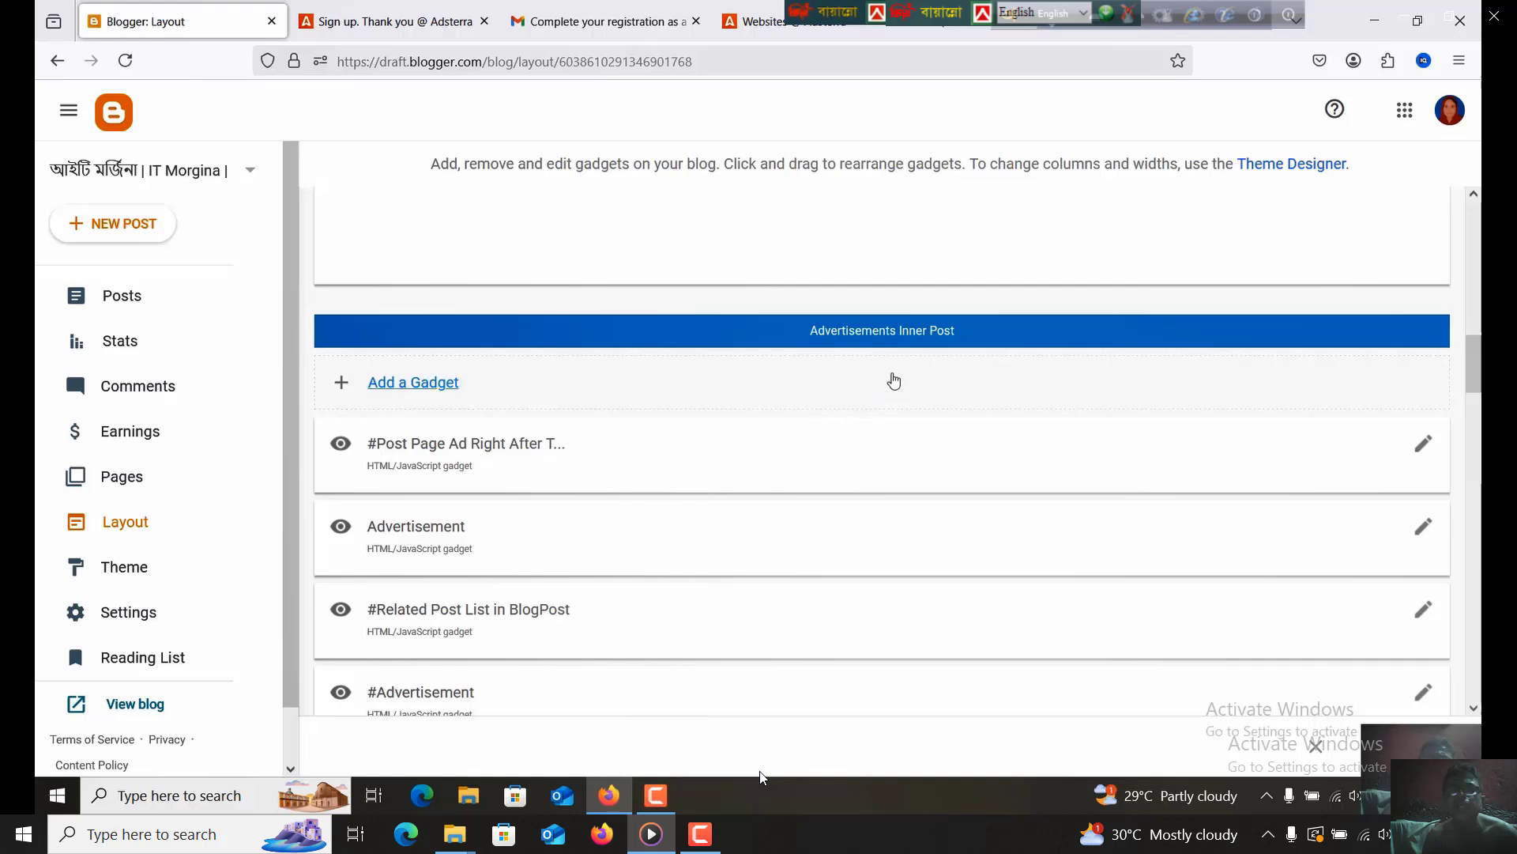
{"action": "left_click", "coordinate": [438, 395]}
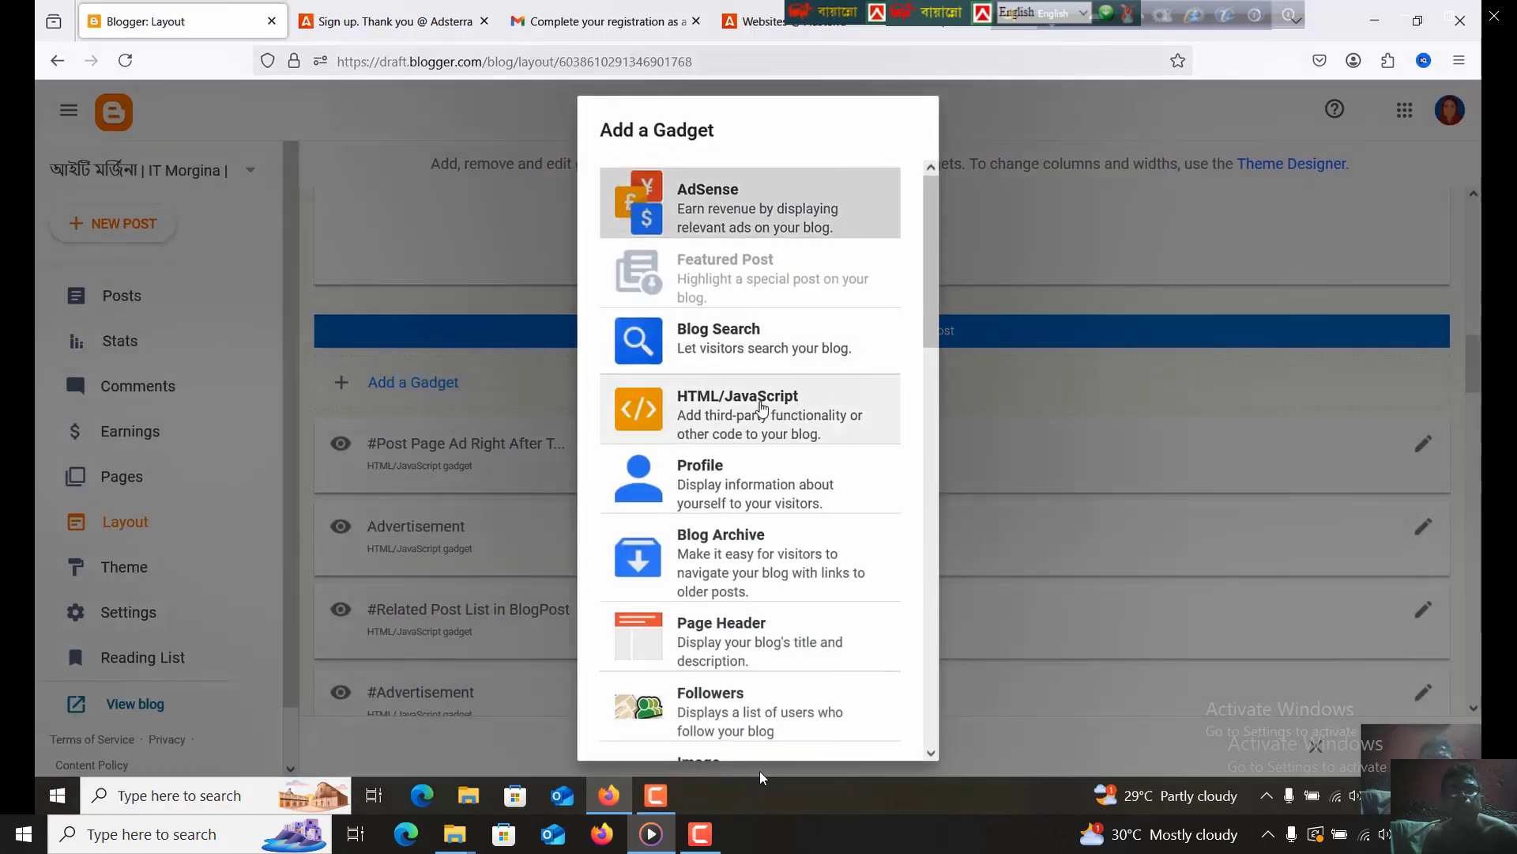
{"action": "left_click", "coordinate": [739, 404]}
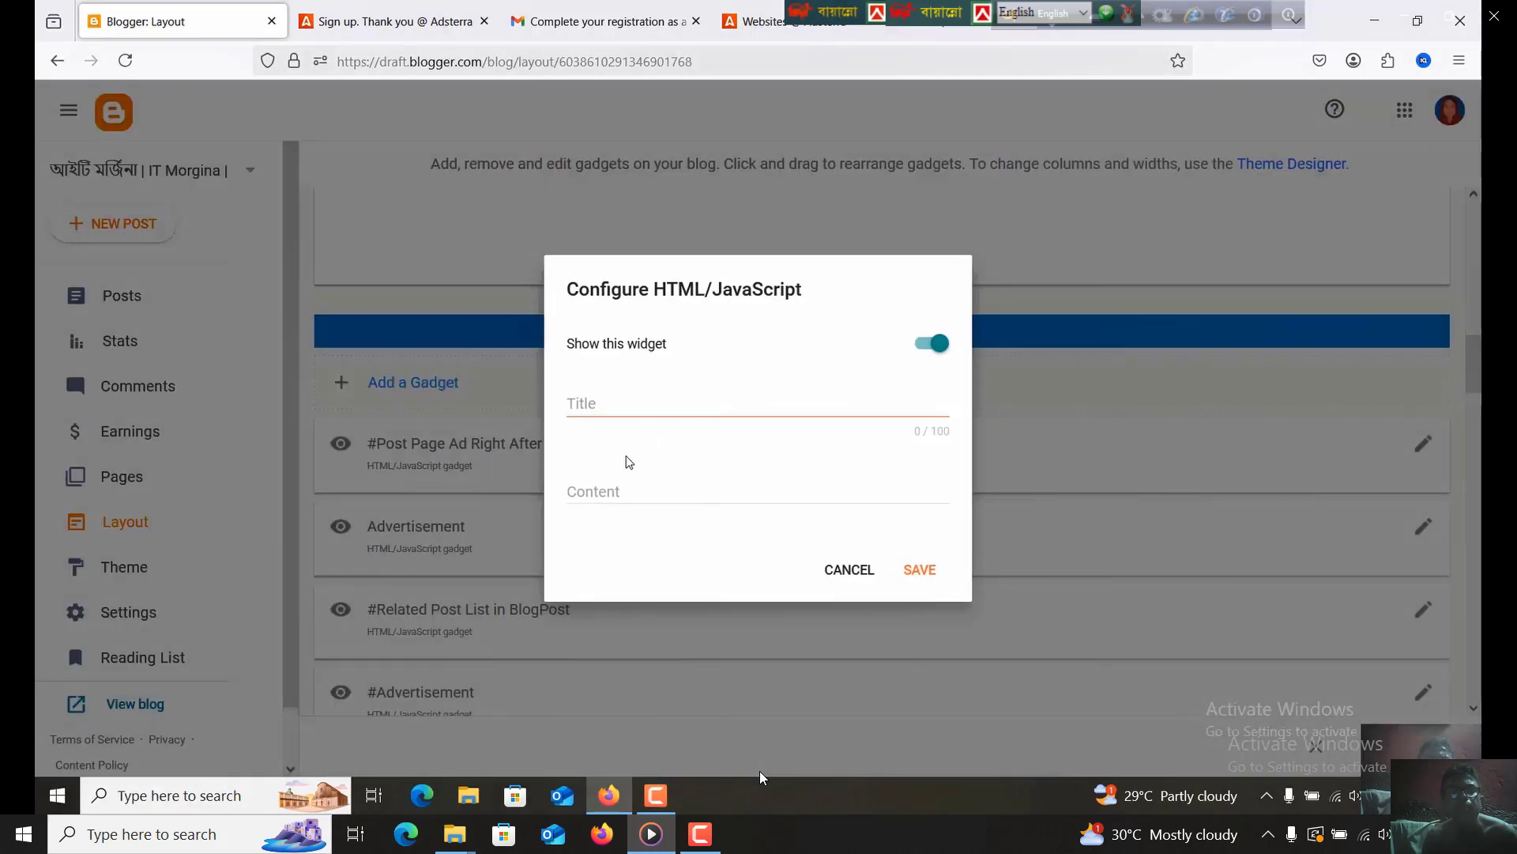
{"action": "left_click", "coordinate": [607, 483]}
{"action": "right_click", "coordinate": [604, 483]}
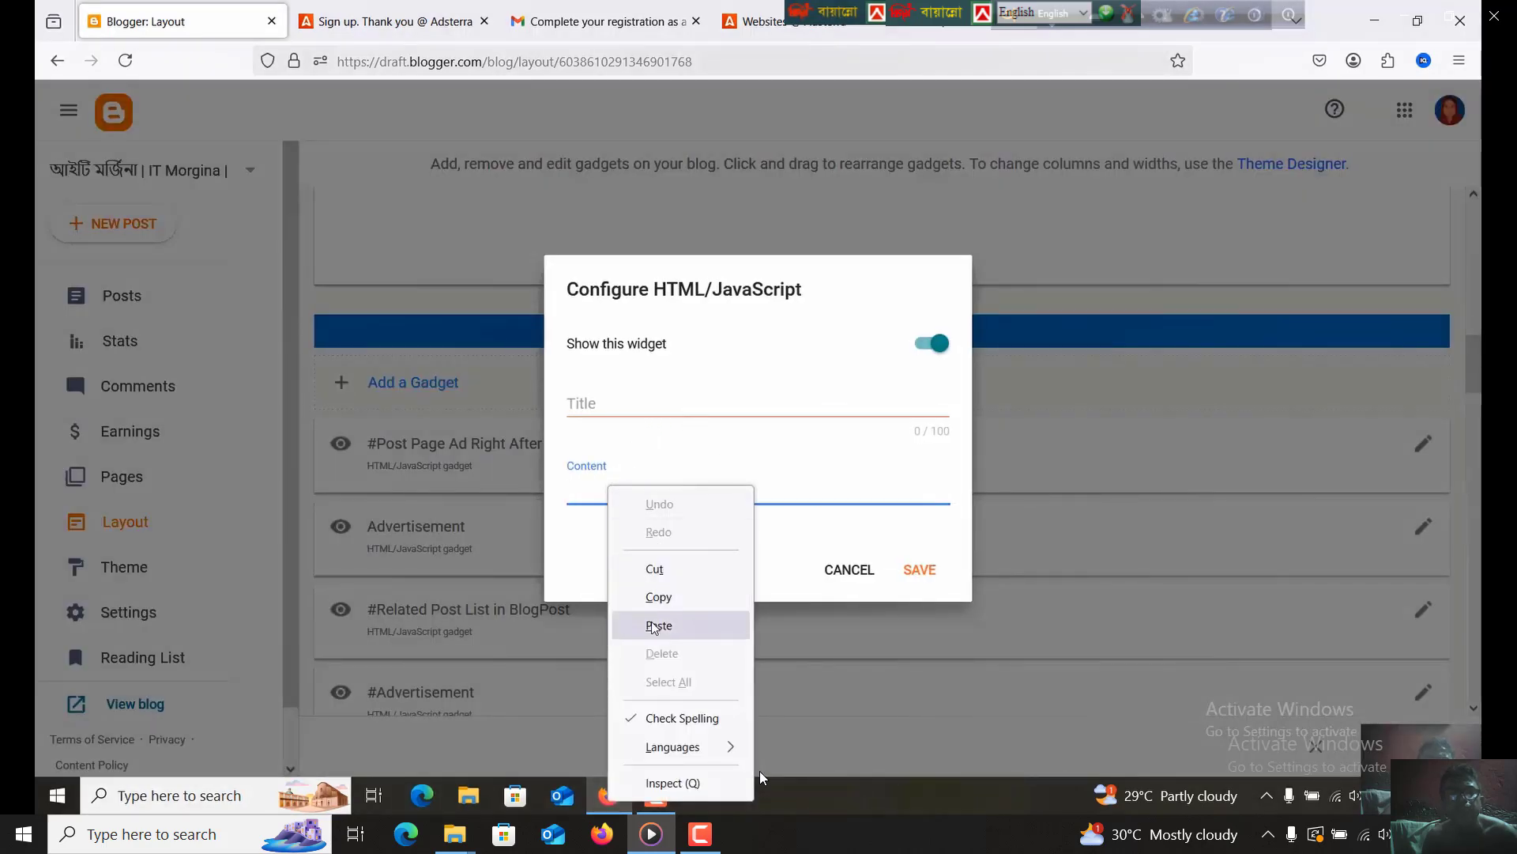
{"action": "left_click", "coordinate": [624, 623]}
Title the new HTML/JavaScript gadget "#native ad adsterra" and save it
{"action": "left_click", "coordinate": [612, 341]}
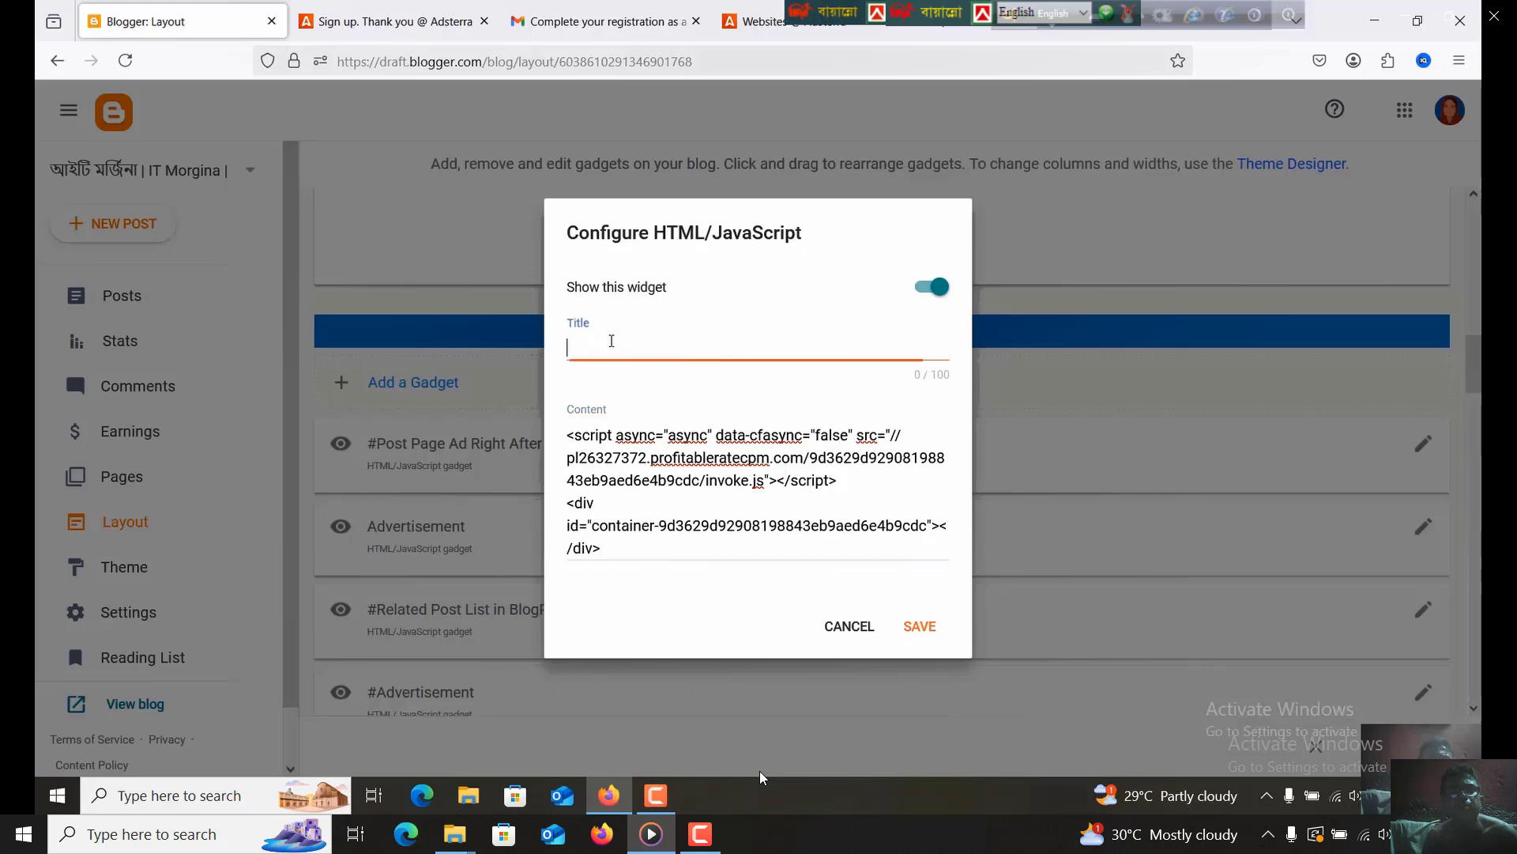
{"action": "type", "text": "#nativ"}
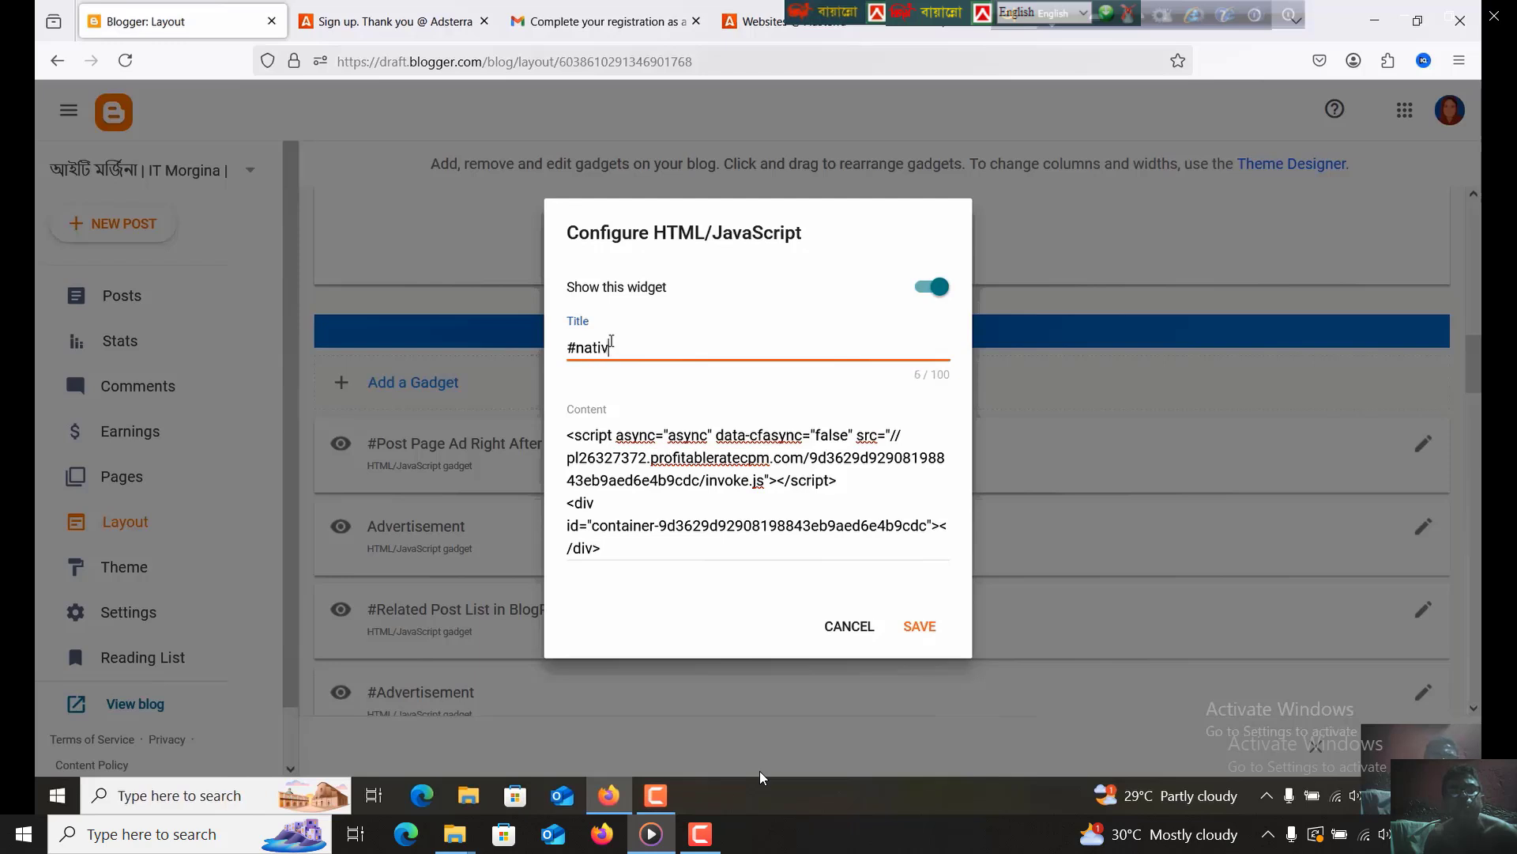
{"action": "type", "text": "e ad"}
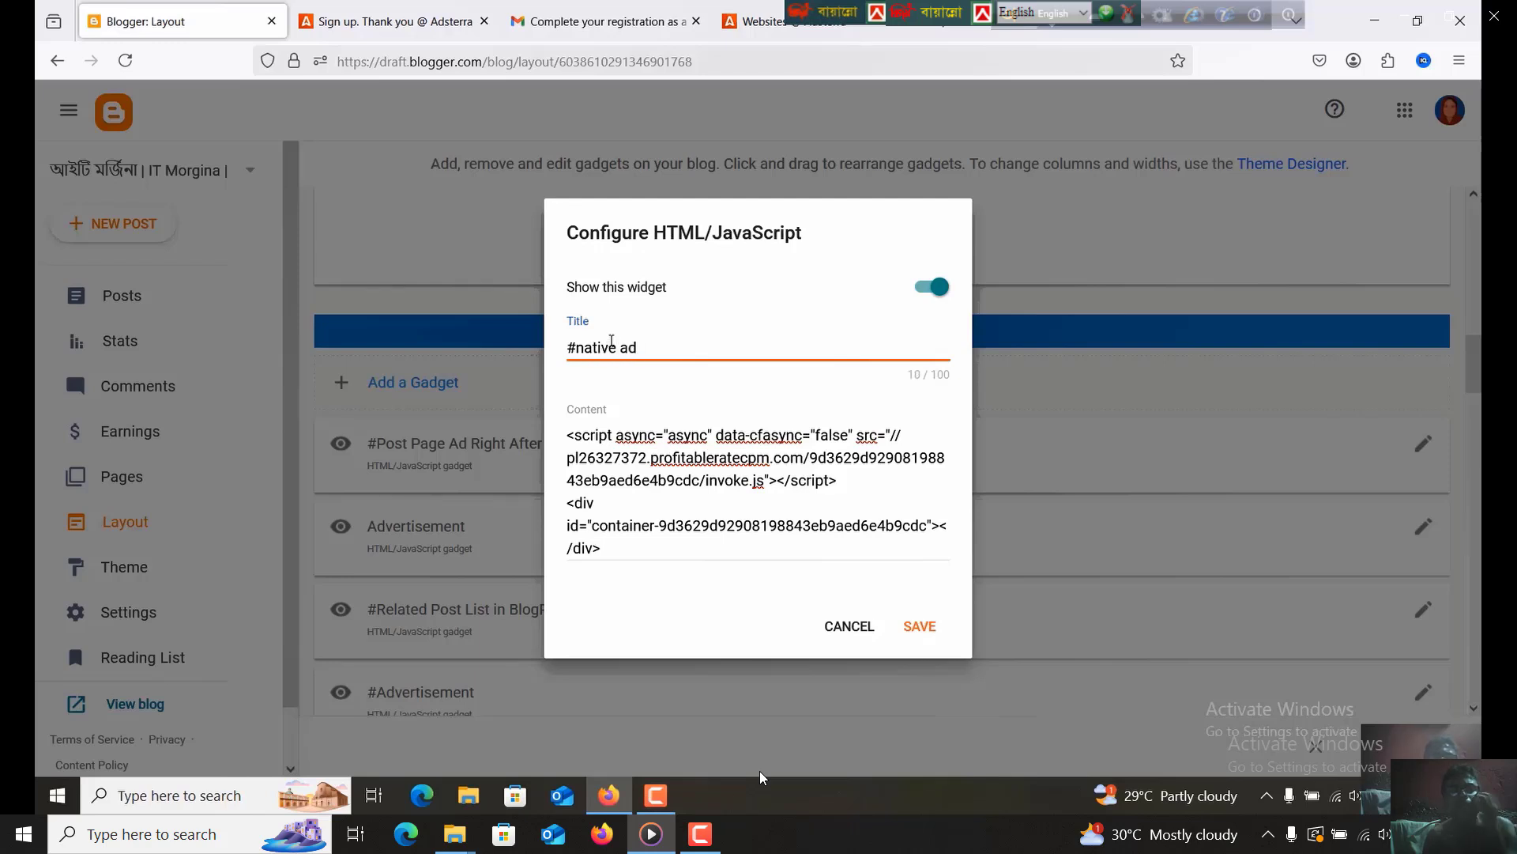
{"action": "type", "text": " ad"}
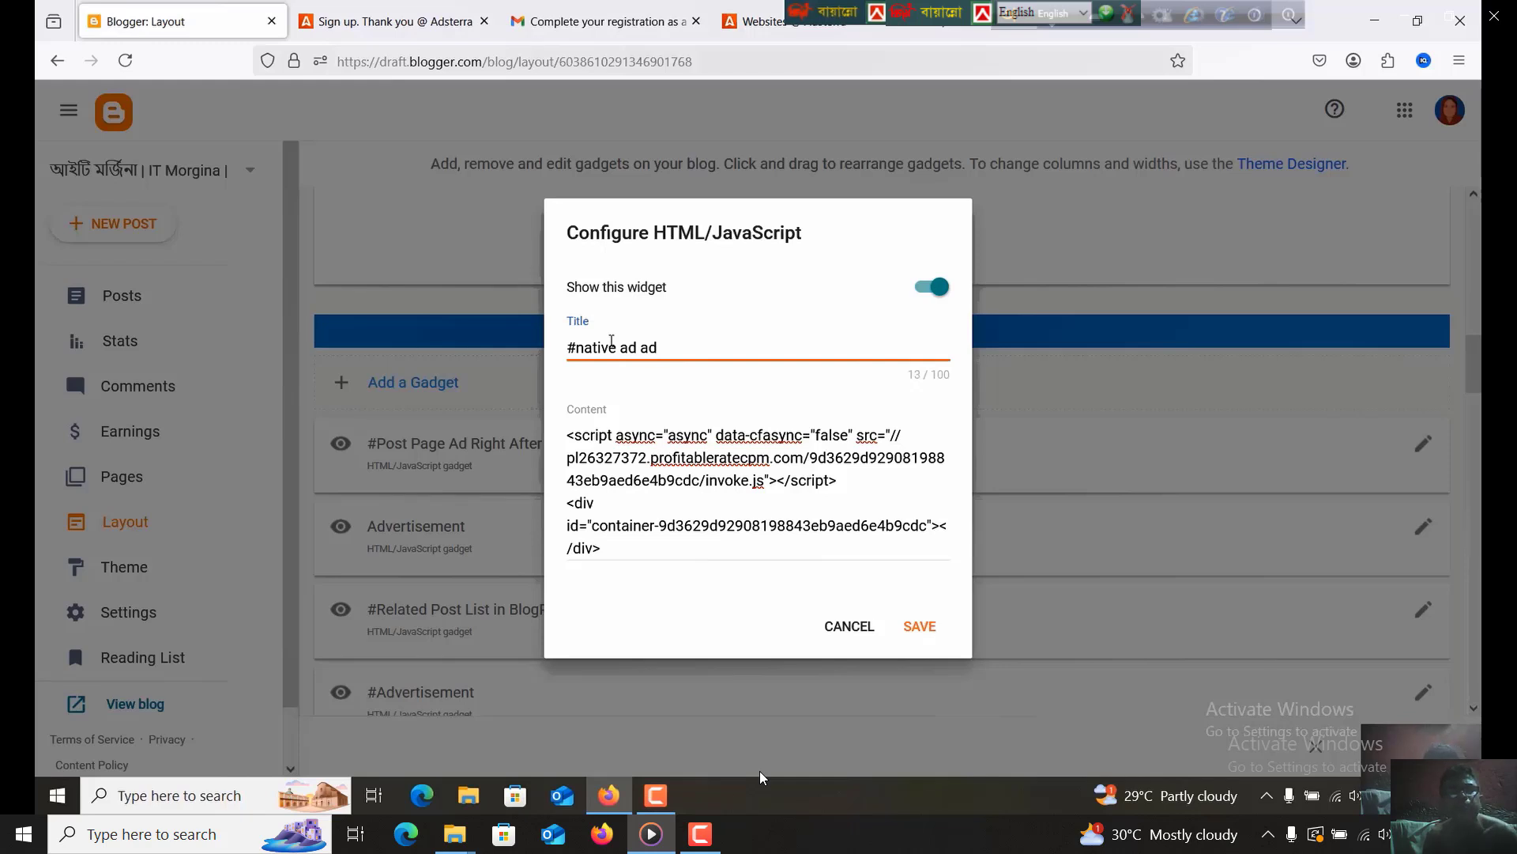
{"action": "type", "text": "sterra"}
{"action": "left_click", "coordinate": [927, 635]}
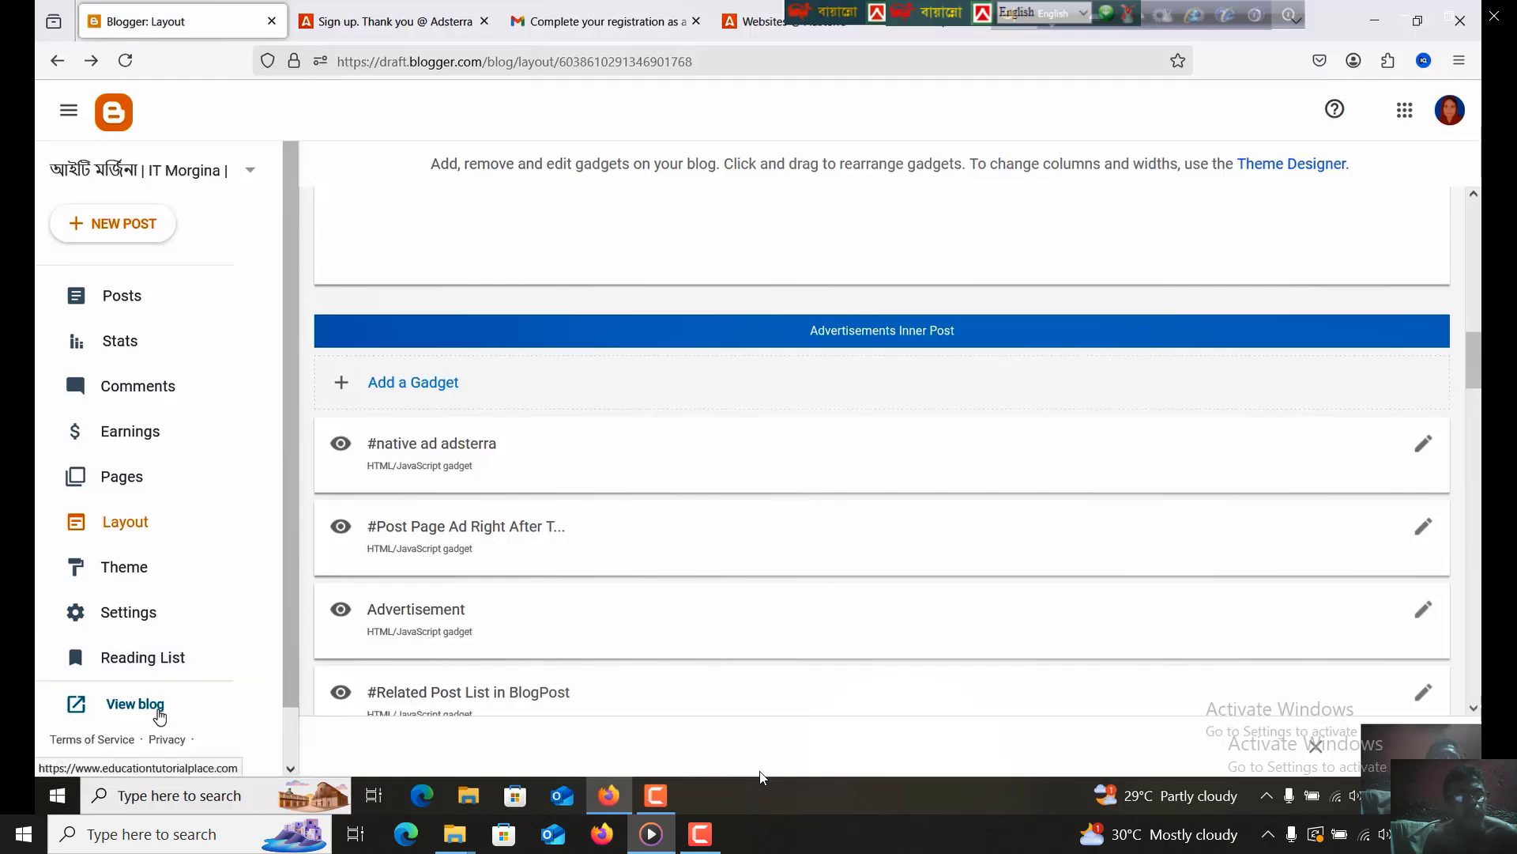
View the live blog and examine its home page and posts for the embedded ads
{"action": "left_click", "coordinate": [134, 703]}
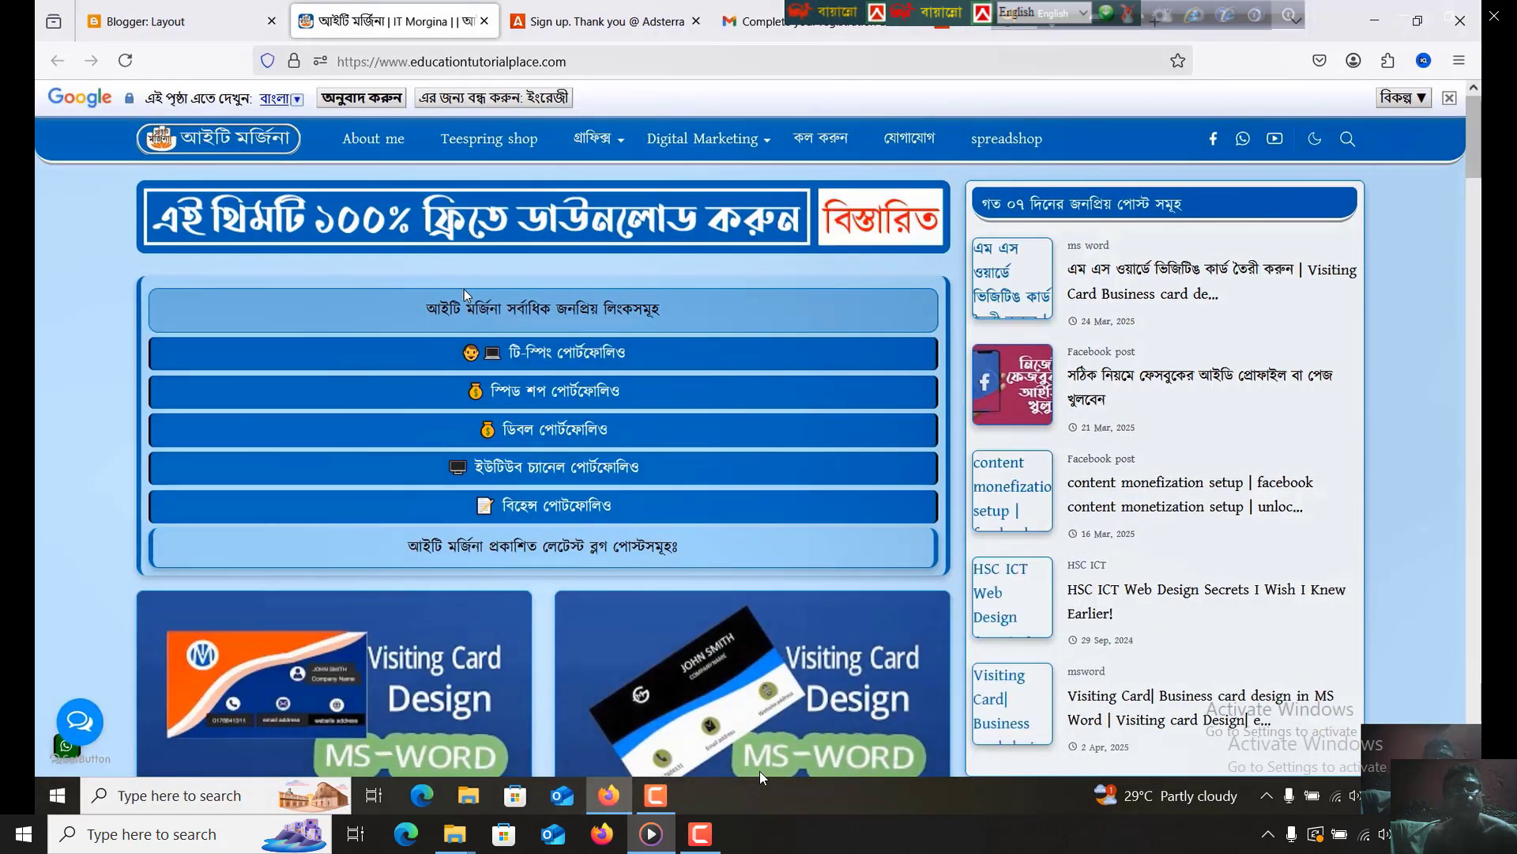
{"action": "scroll", "coordinate": [463, 289], "scroll_direction": "down", "scroll_amount": 5}
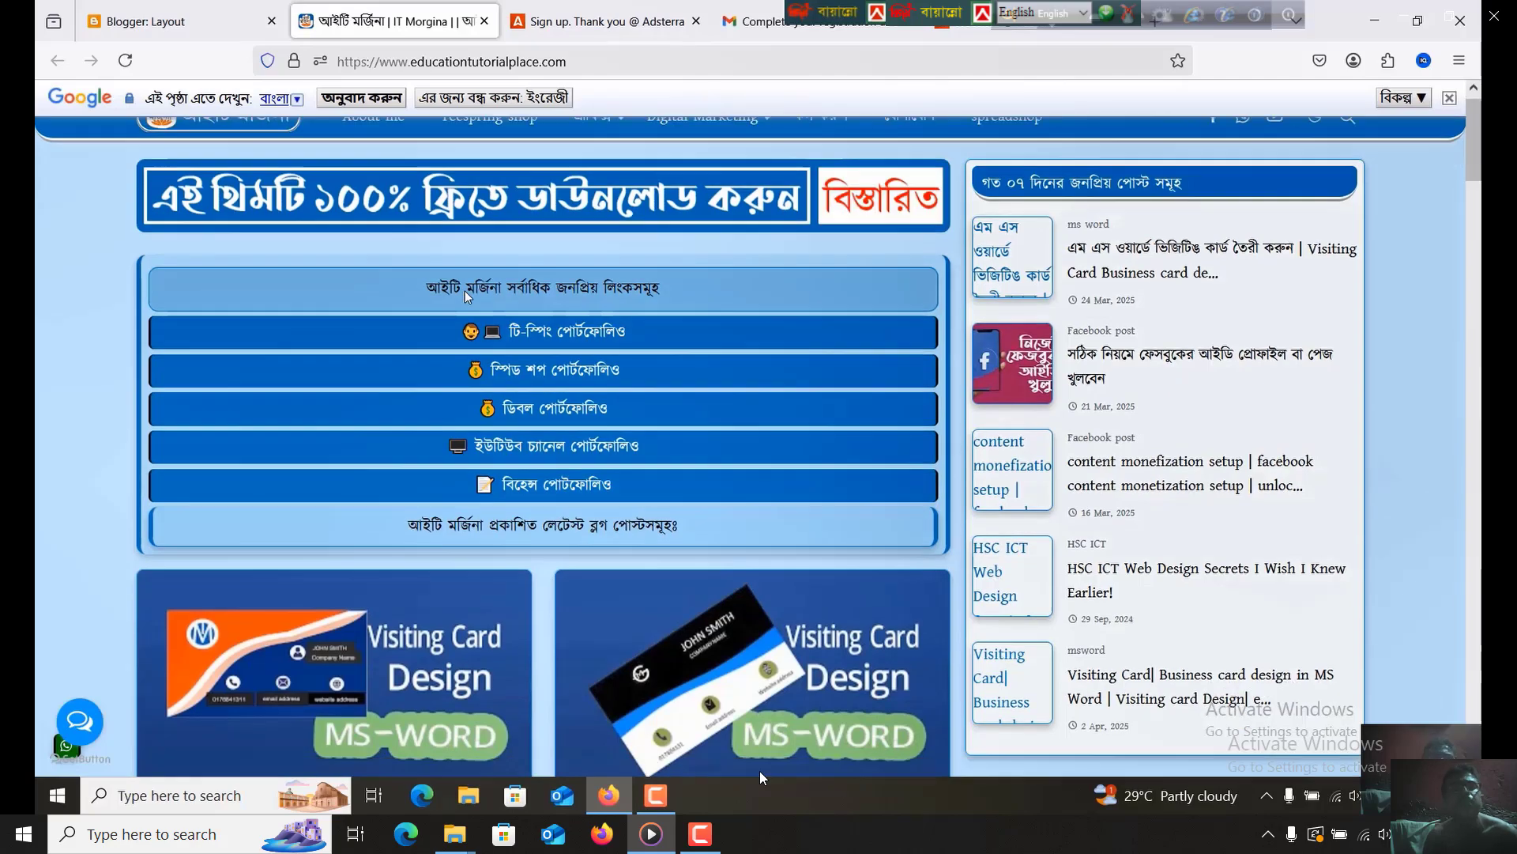
{"action": "scroll", "coordinate": [467, 296], "scroll_direction": "down", "scroll_amount": 6}
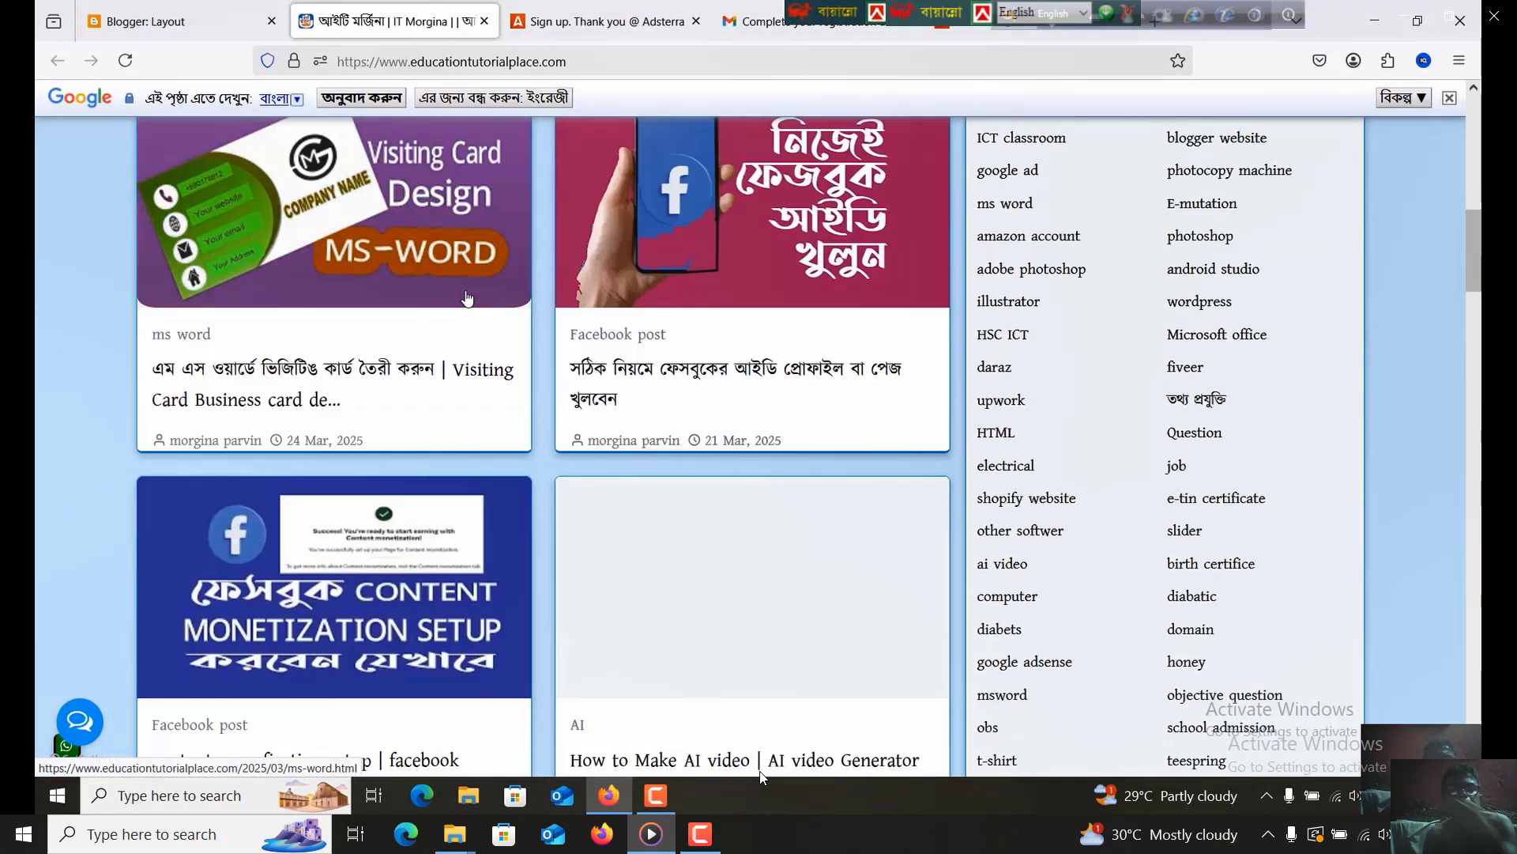
{"action": "scroll", "coordinate": [467, 298], "scroll_direction": "down", "scroll_amount": 10}
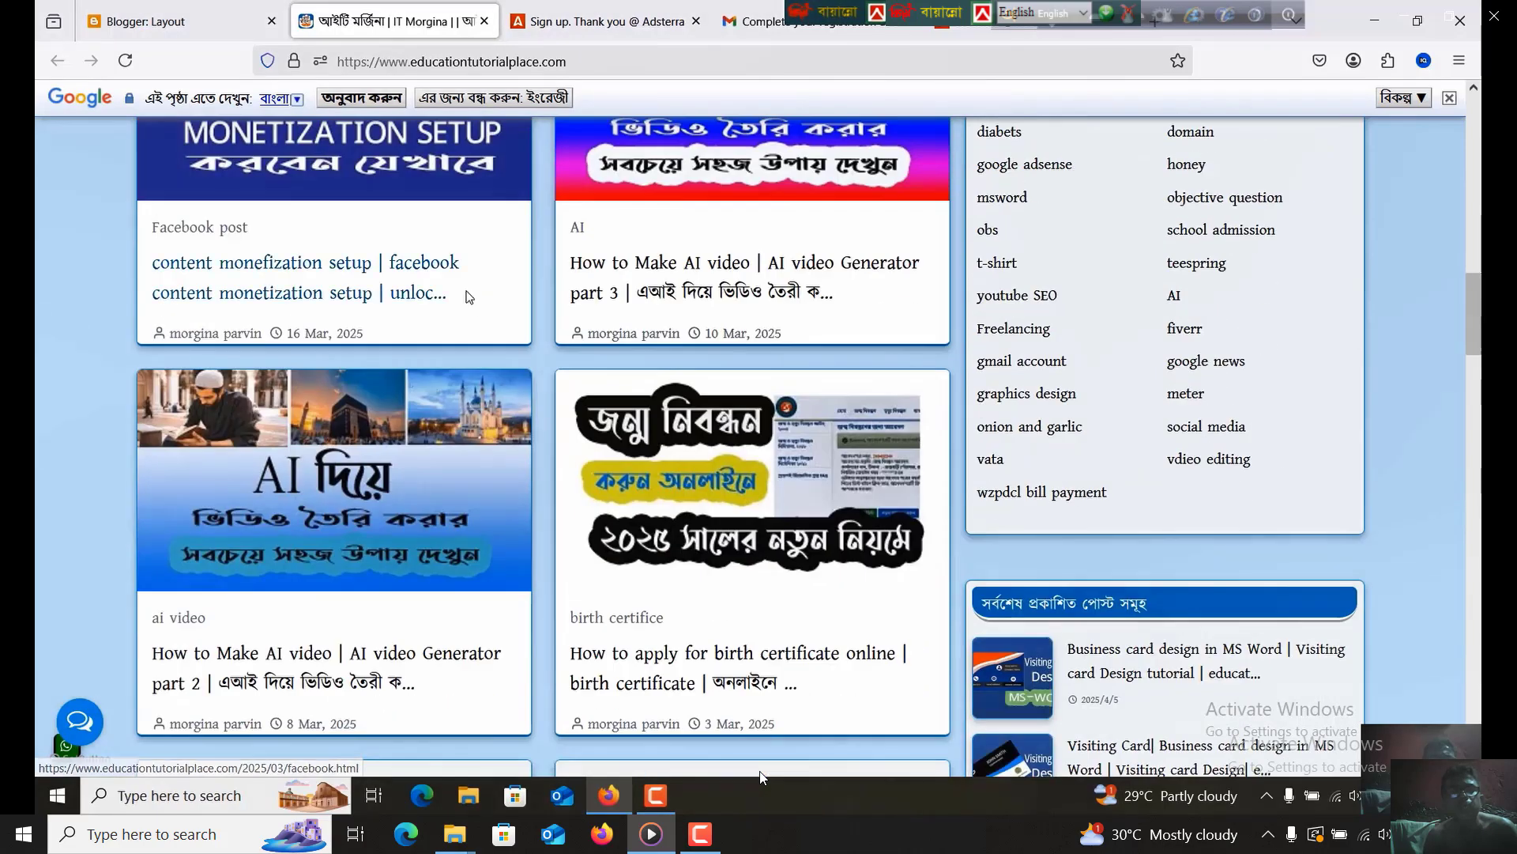
{"action": "scroll", "coordinate": [471, 298], "scroll_direction": "down", "scroll_amount": 5}
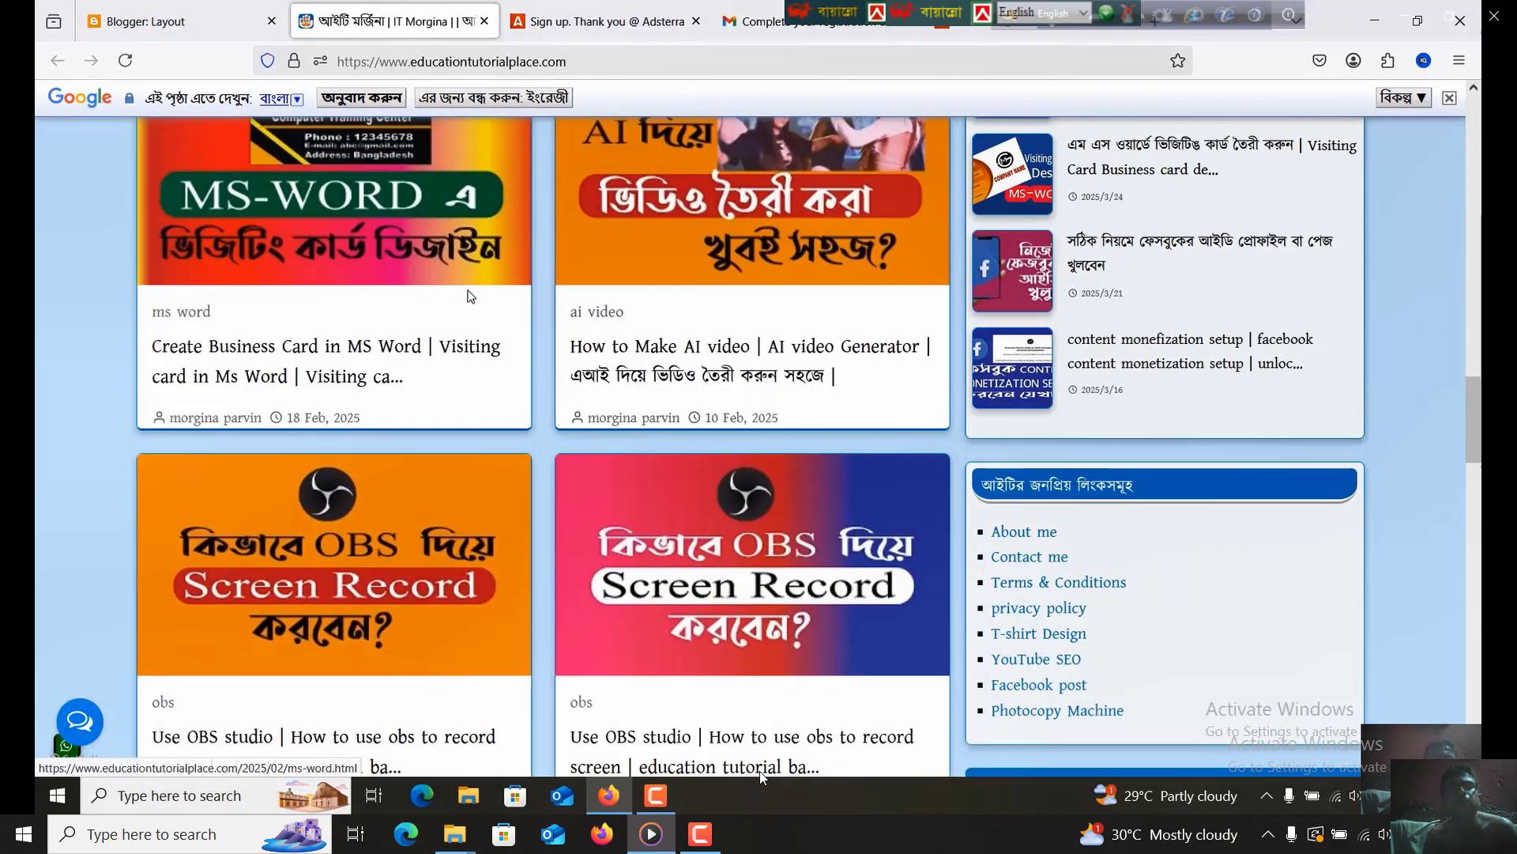
{"action": "left_click", "coordinate": [471, 297]}
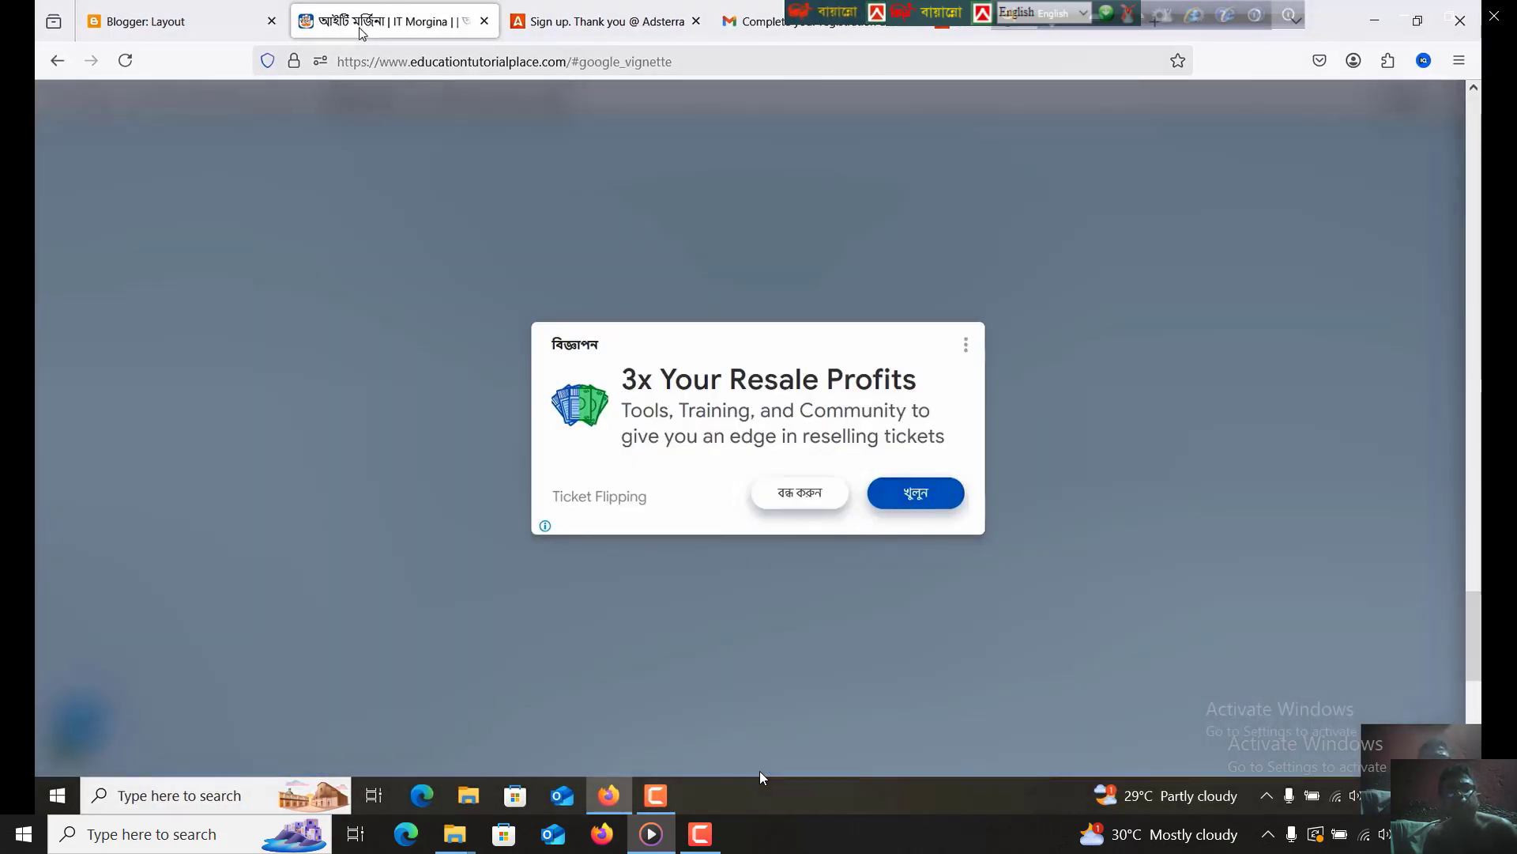